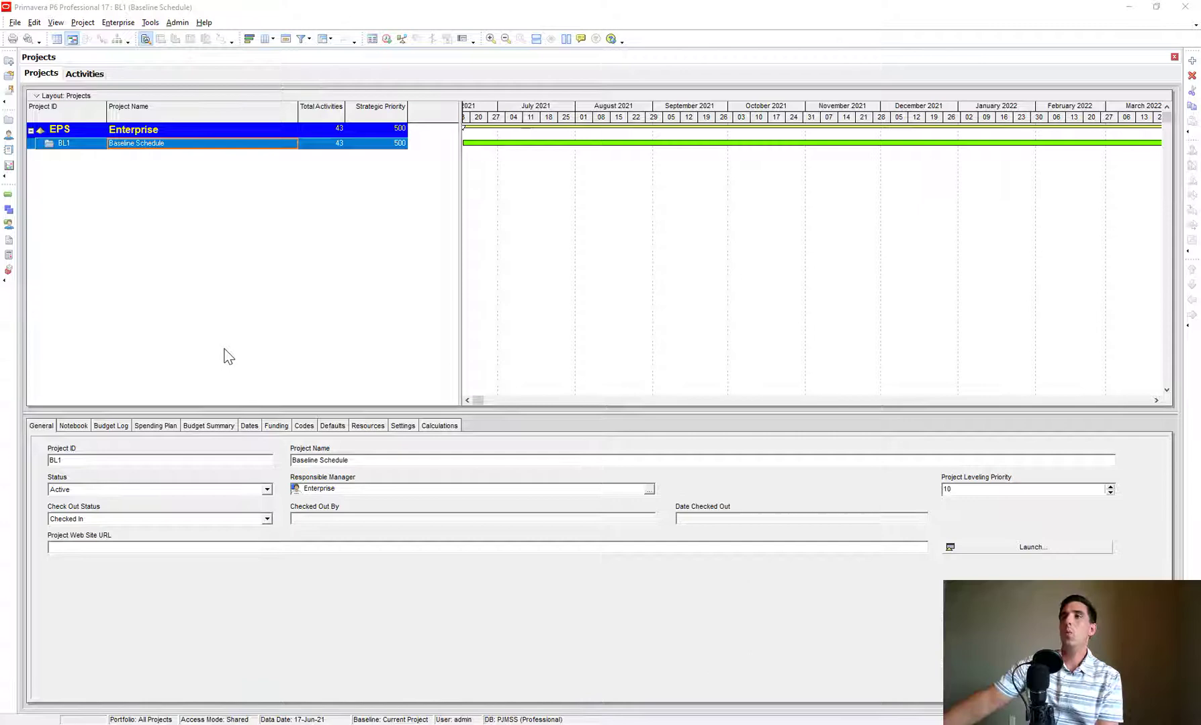
- Bring up the context menu for the BL1 Baseline Schedule project in the Projects list
right_click(240, 144)
left_click(269, 156)
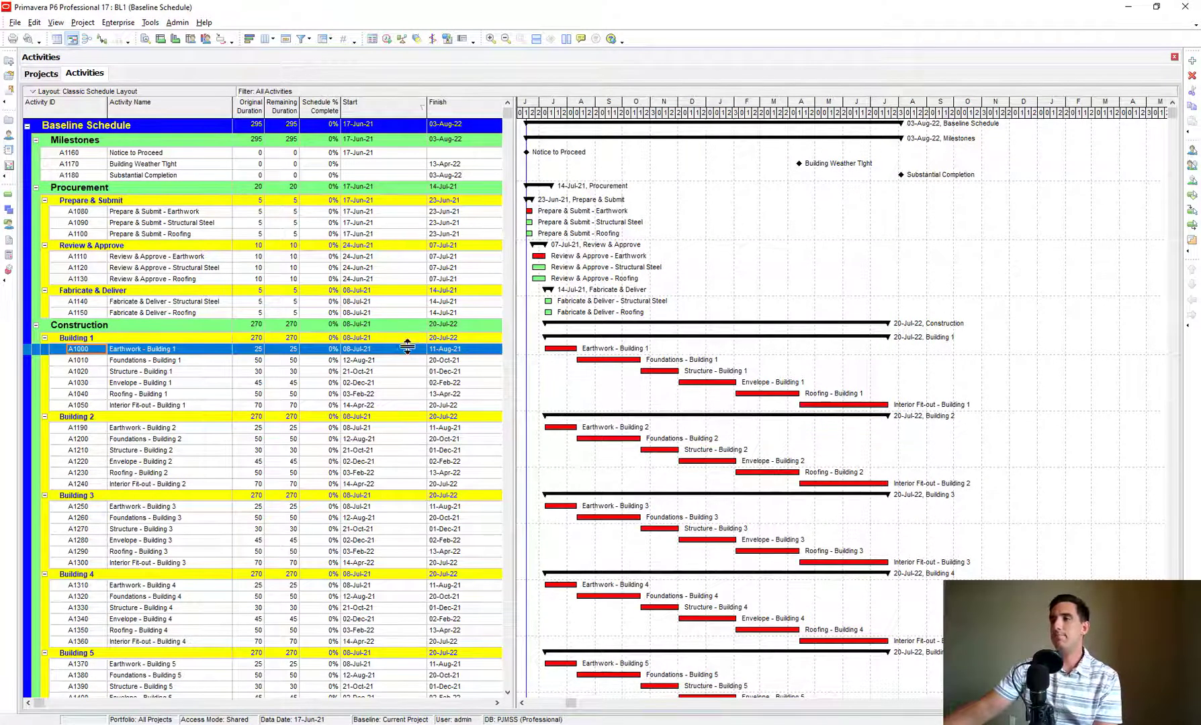
scroll(407, 345, "down", 2)
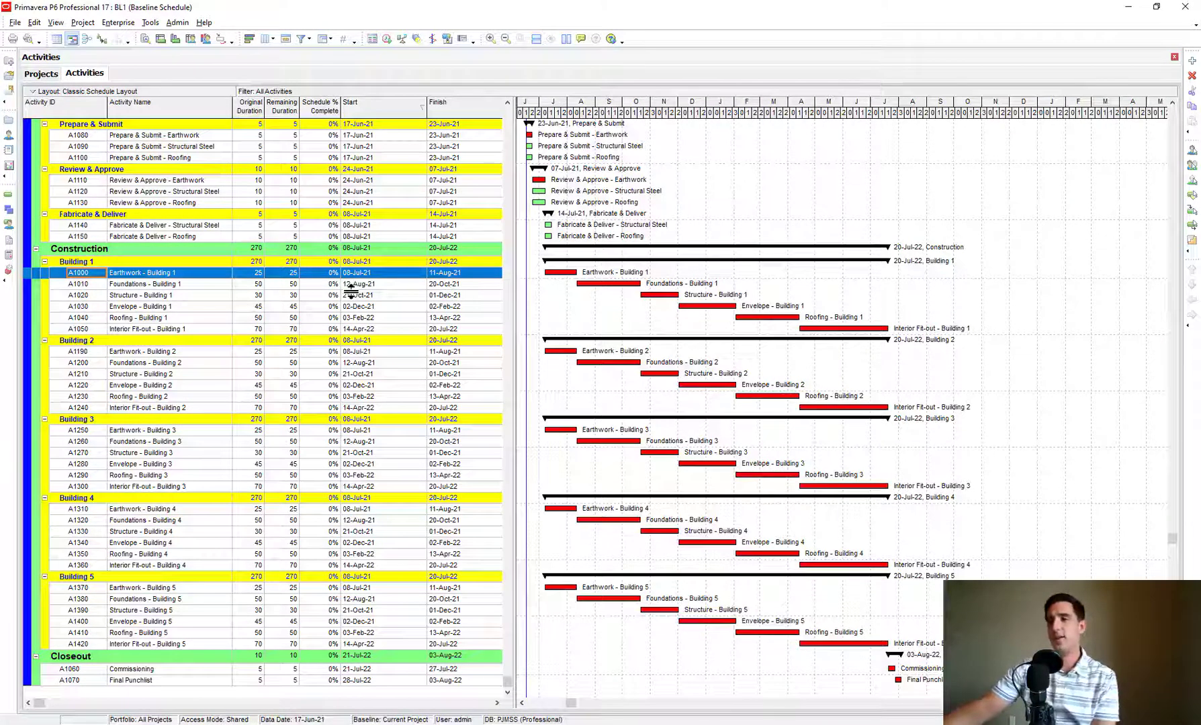
left_click(165, 229)
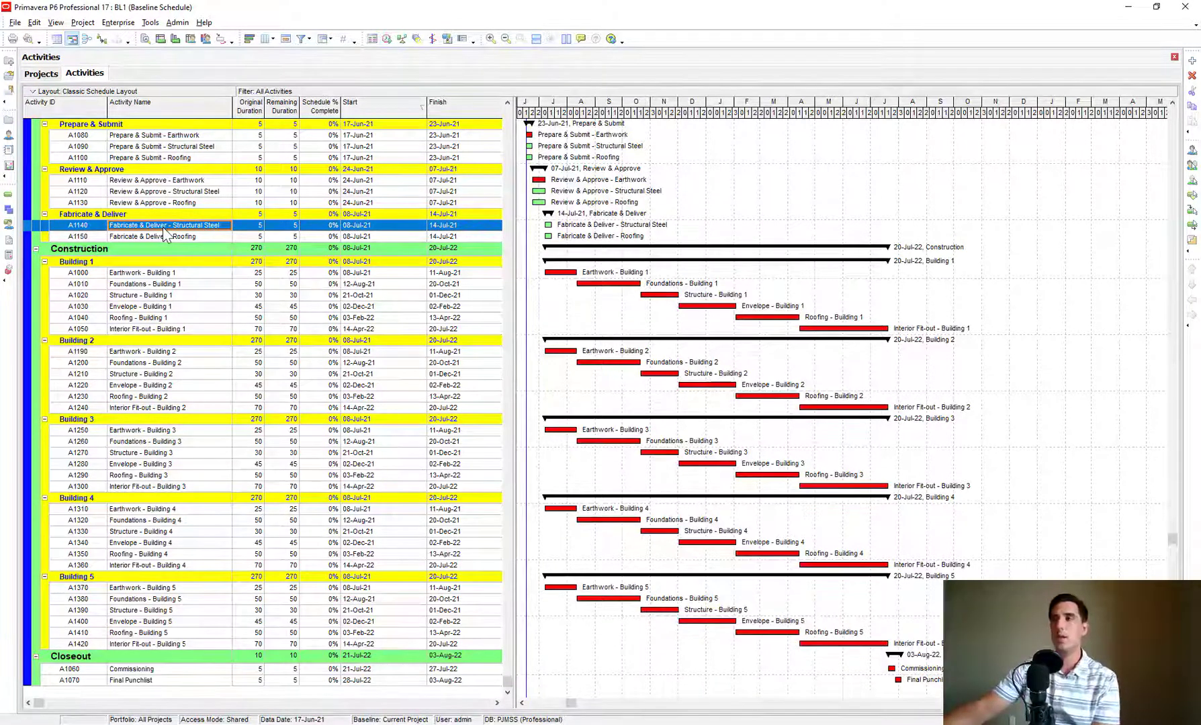
left_click(201, 215)
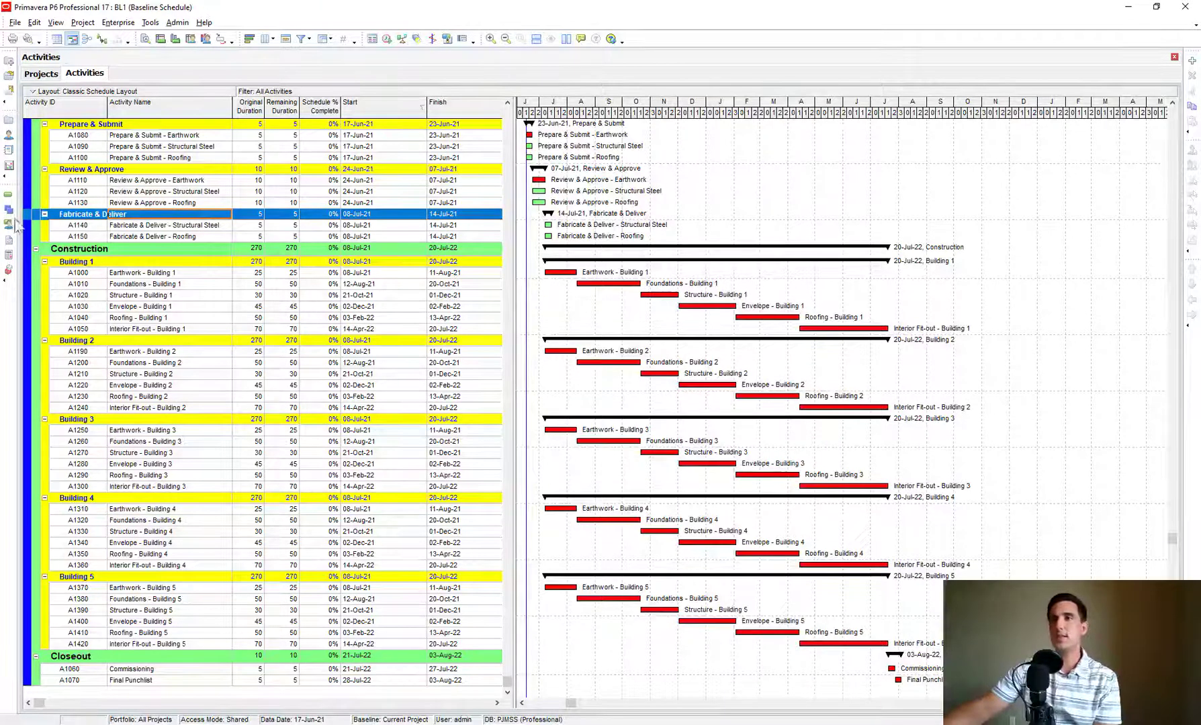
left_click(9, 120)
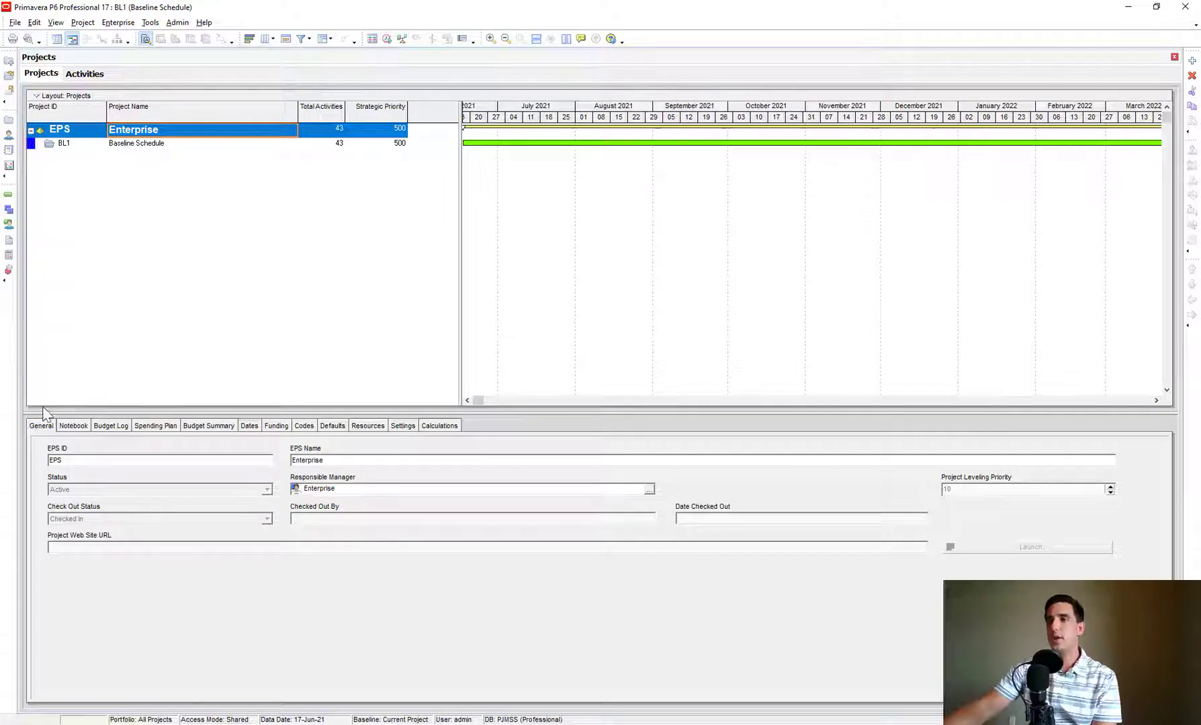
left_click(124, 144)
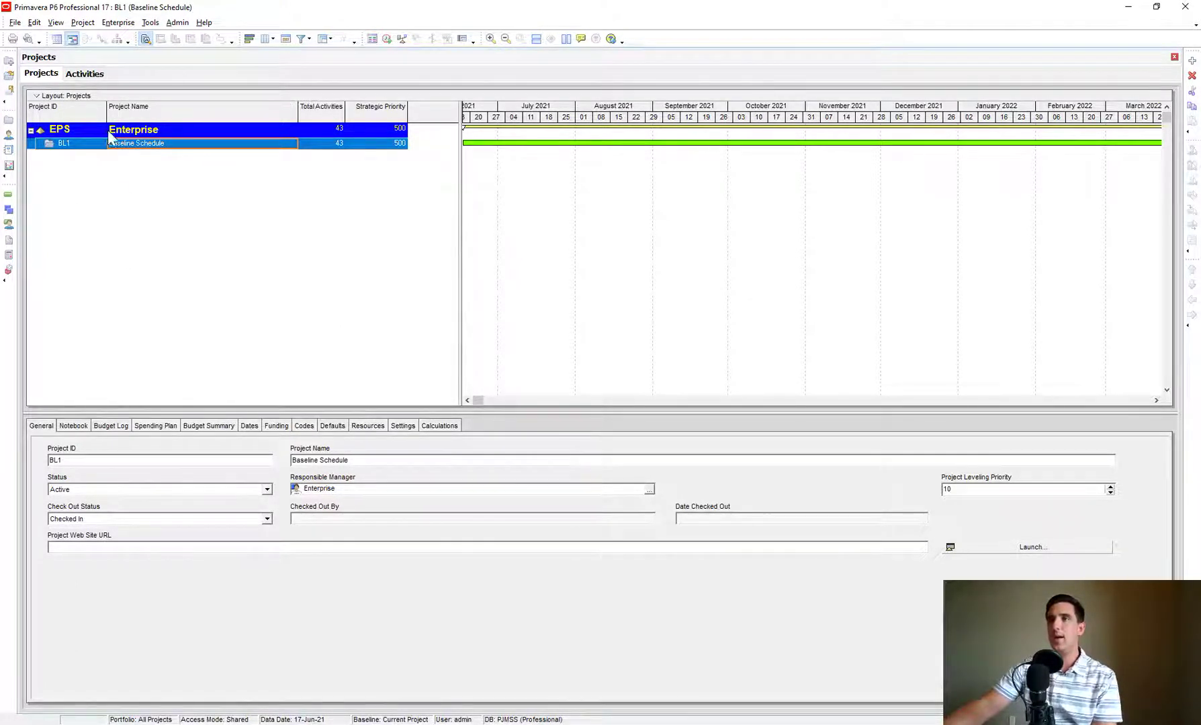
- Open the Baseline Schedule project's activities and select the Notice to Proceed milestone
right_click(113, 141)
left_click(136, 153)
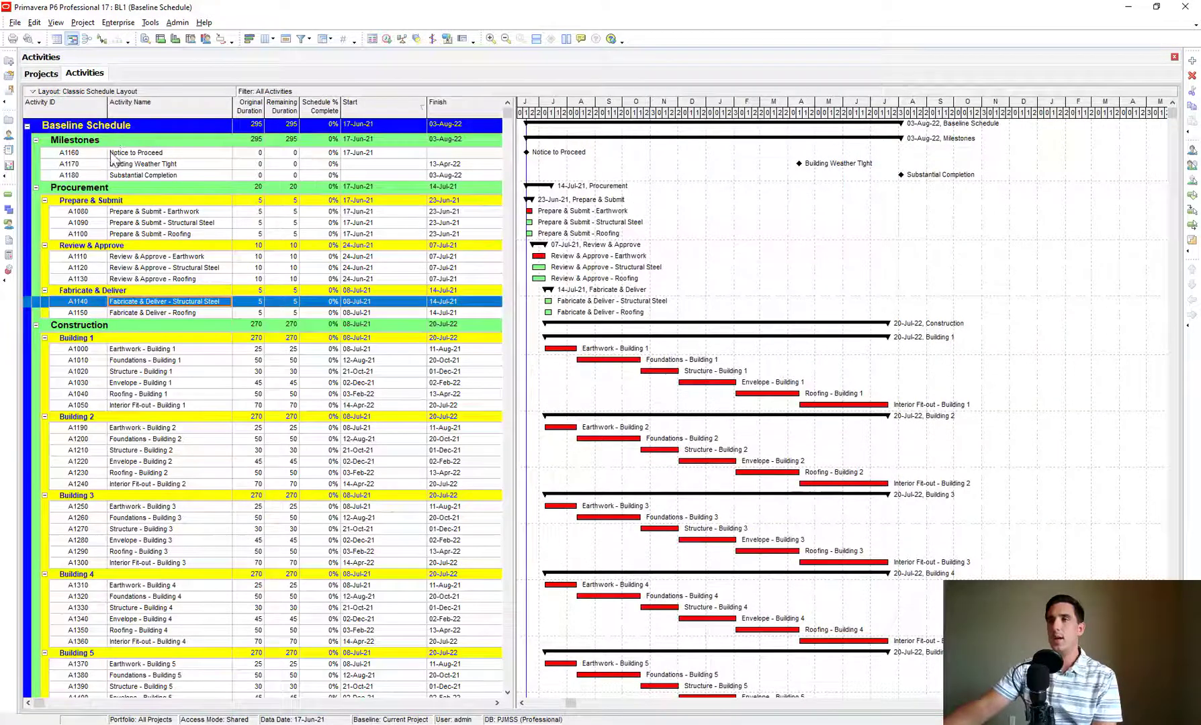
left_click(113, 153)
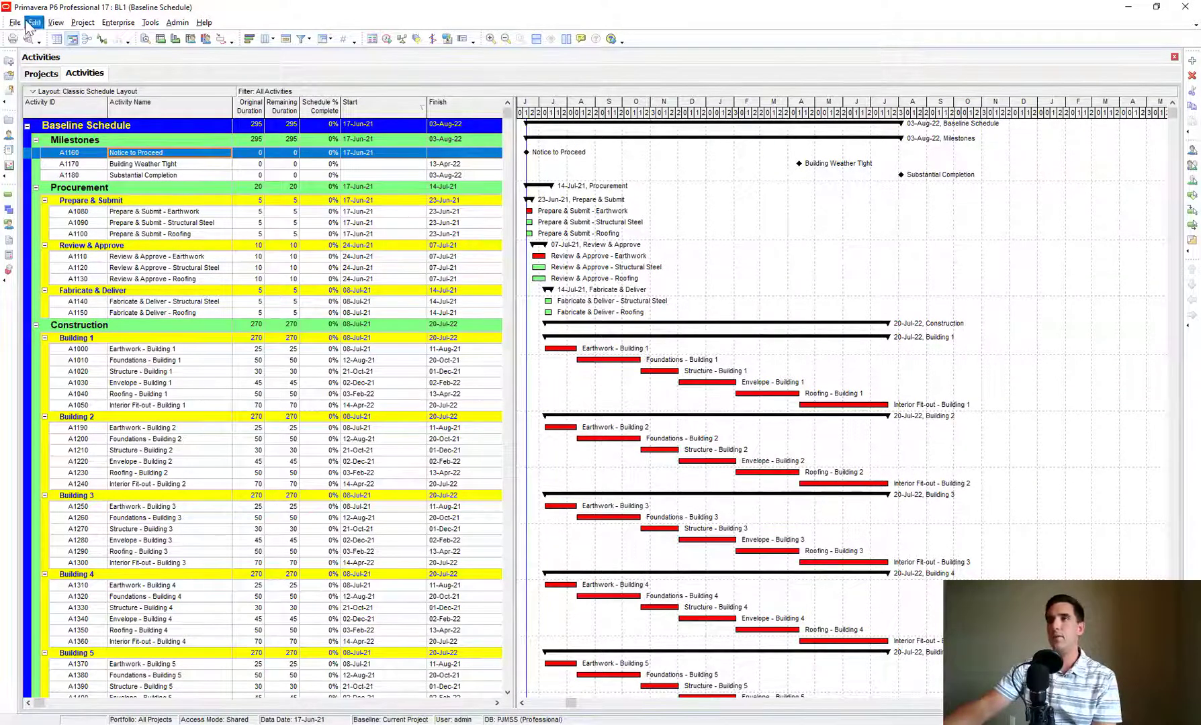
- Show the activity Details pane at the bottom and give the activity table more height
left_click(56, 22)
mouse_move(81, 70)
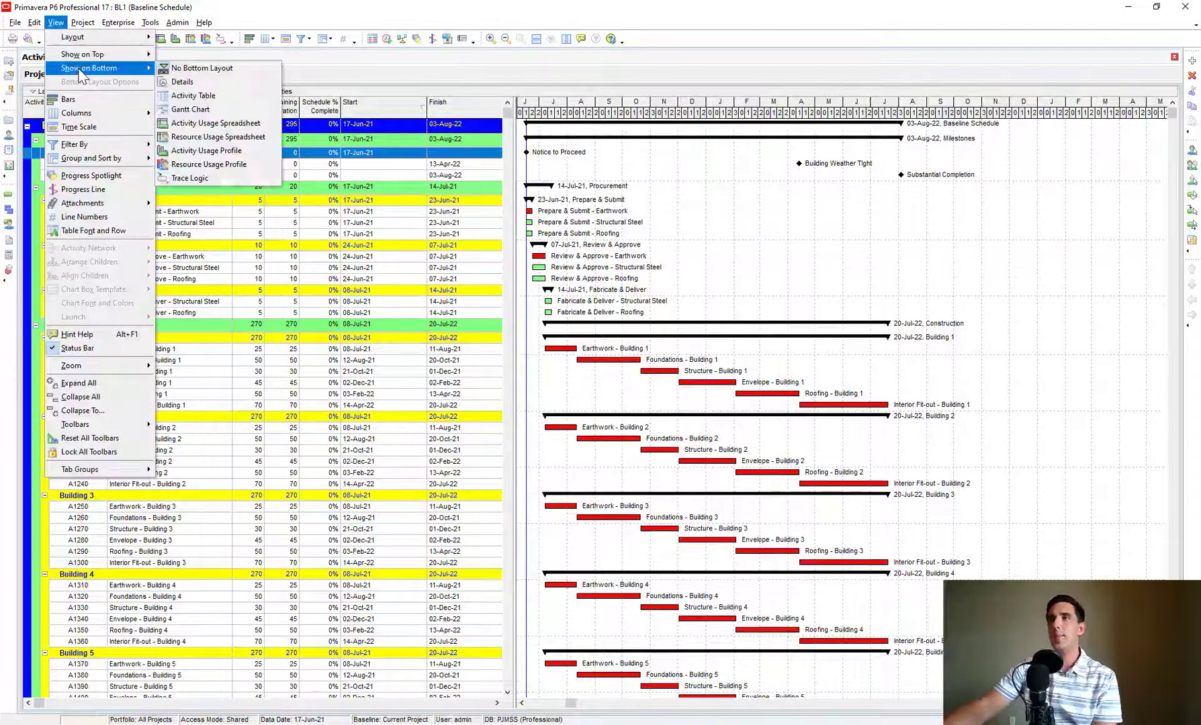
left_click(182, 82)
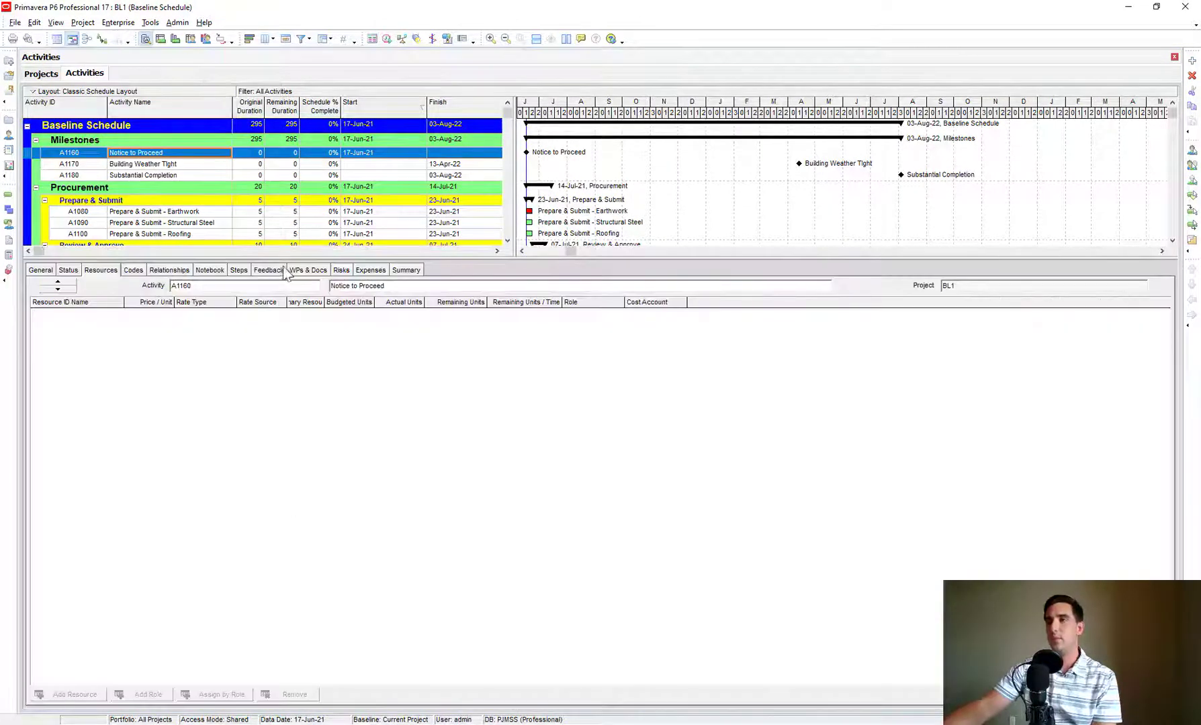
left_click_drag(289, 258, 324, 510)
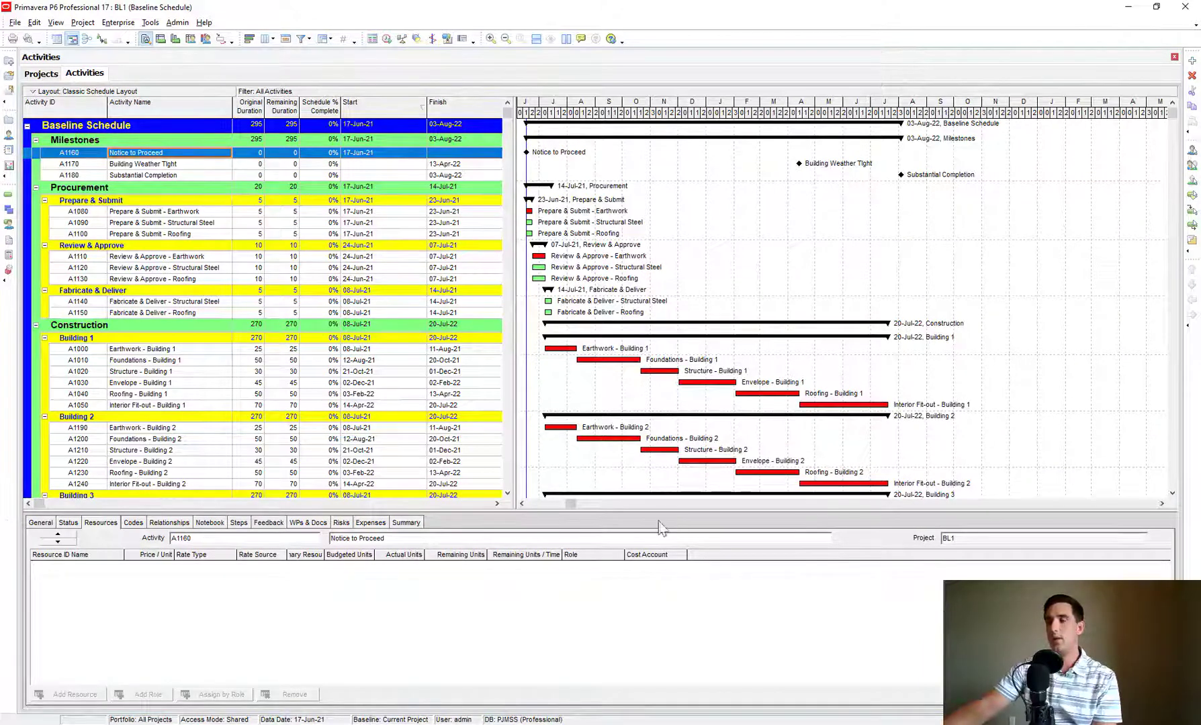
- Review Earthwork - Building 1's General, Status and Resources details, ending on General
left_click(153, 349)
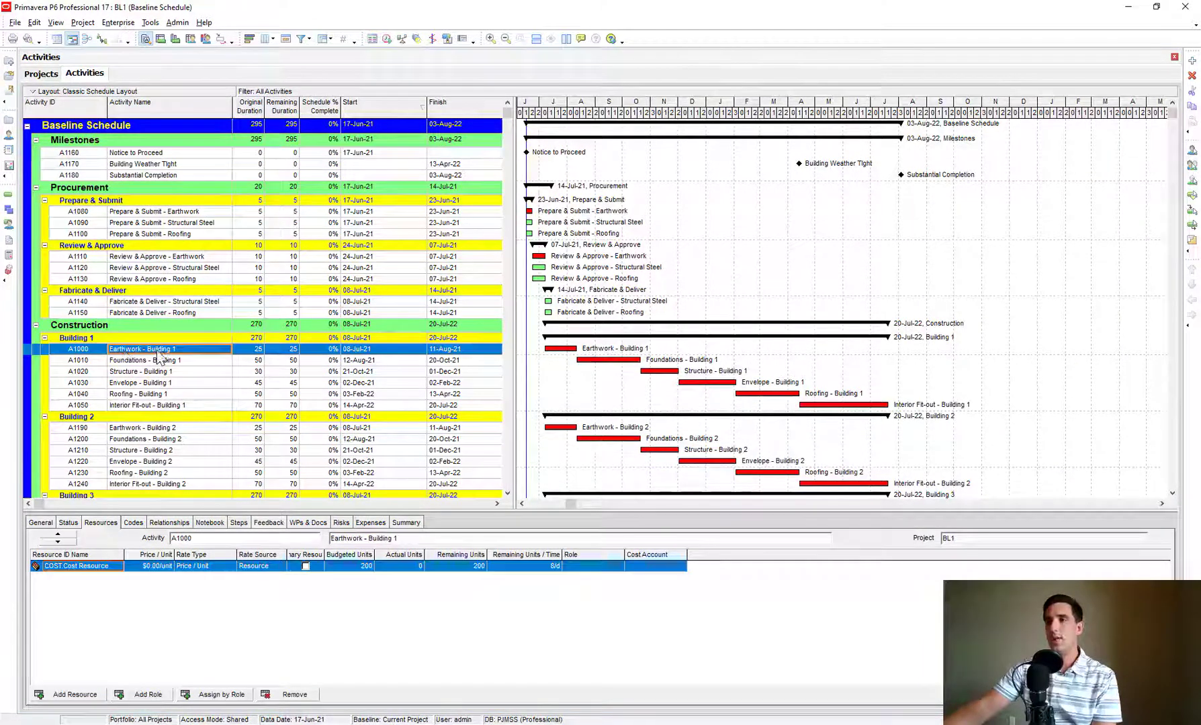
left_click(40, 522)
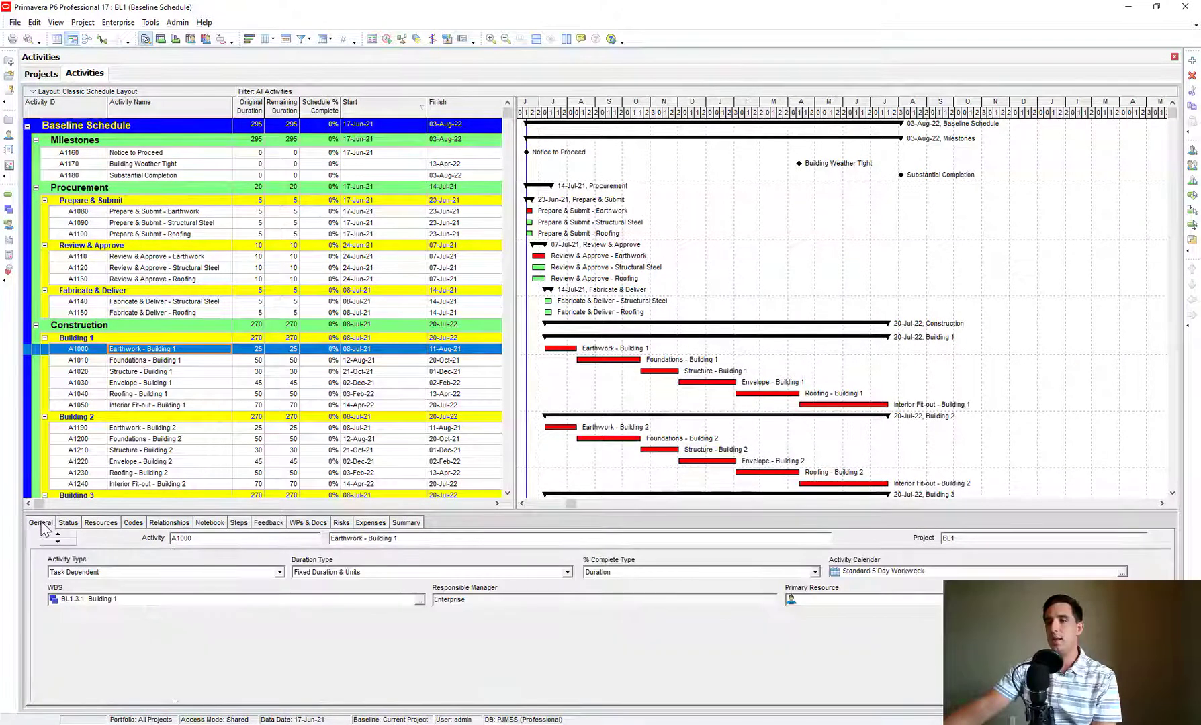
left_click(68, 523)
left_click(101, 522)
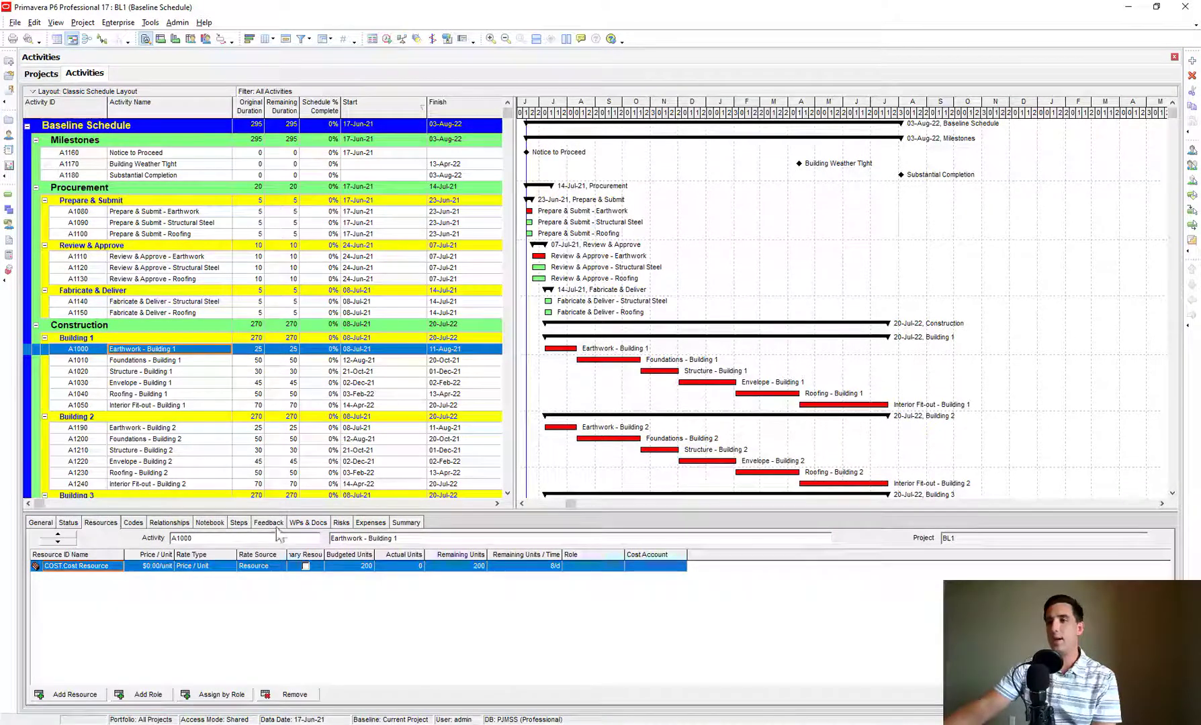
left_click(41, 523)
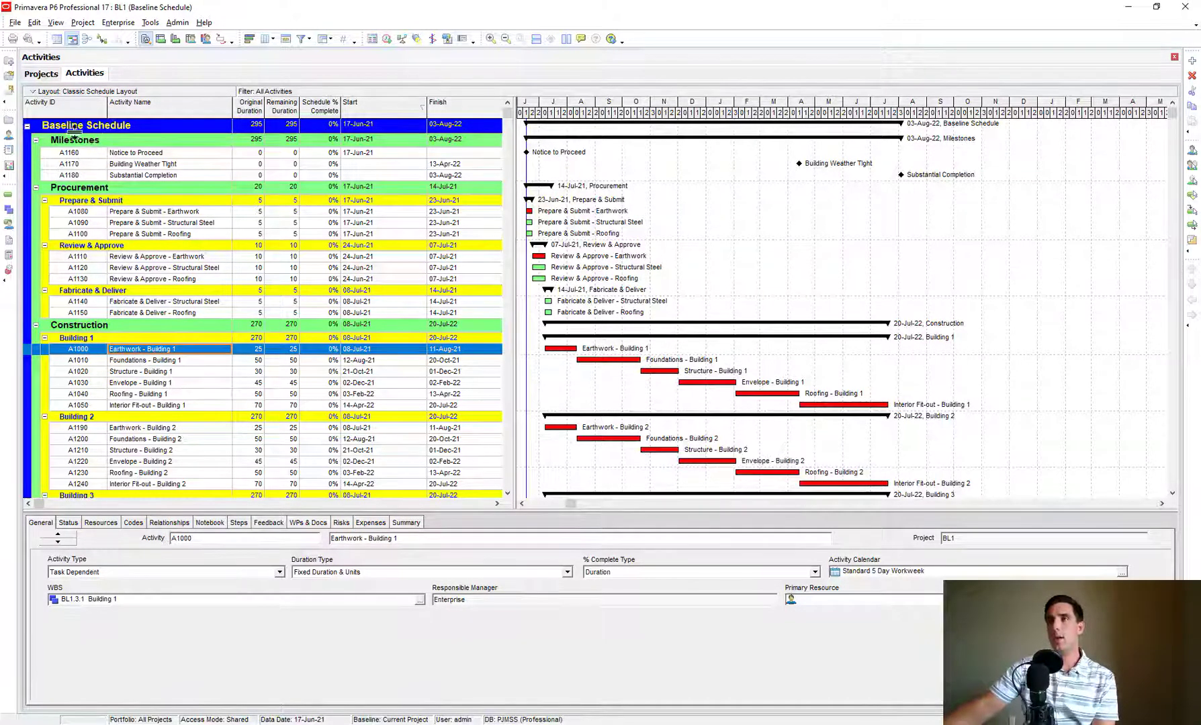
- Select BL1 in the Projects list and check Project ID BL1 and name Baseline Schedule
left_click(39, 75)
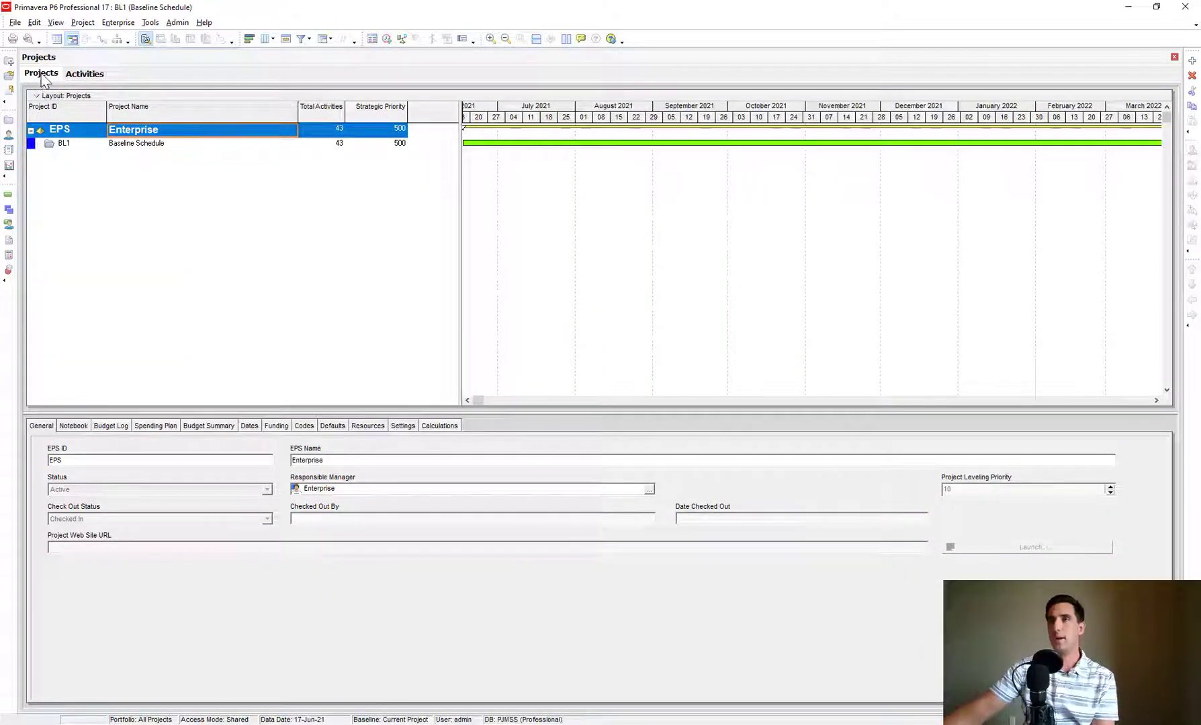
left_click(116, 143)
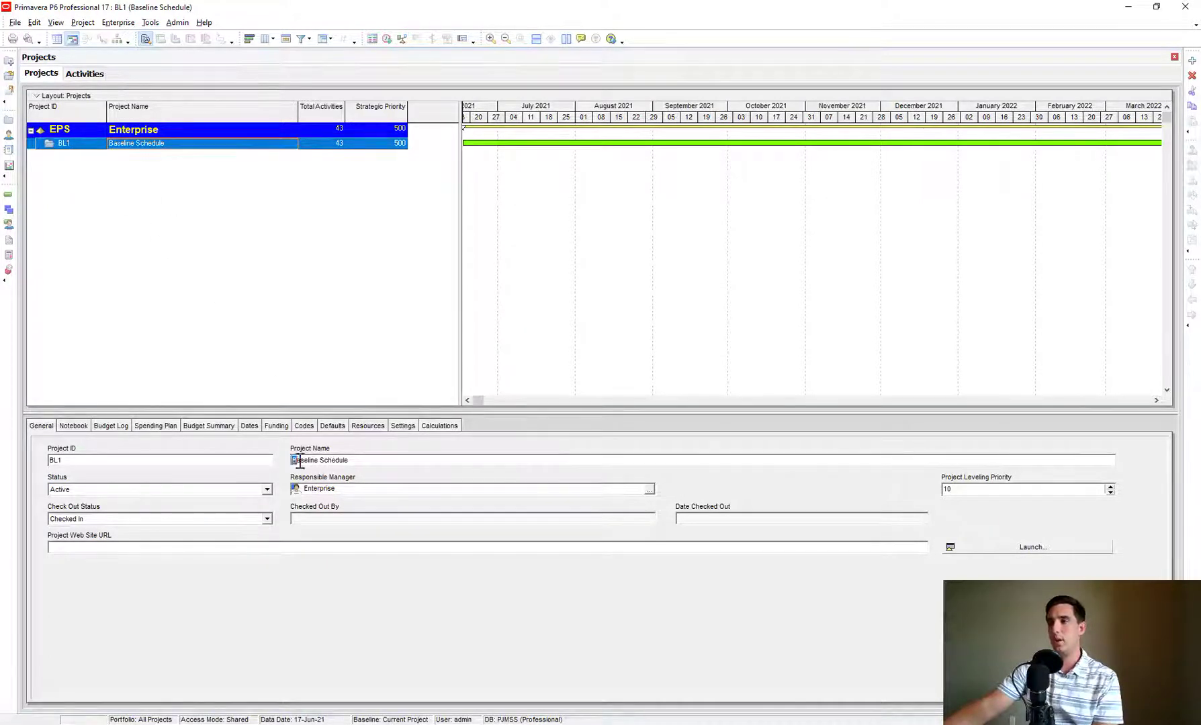
left_click_drag(293, 459, 362, 461)
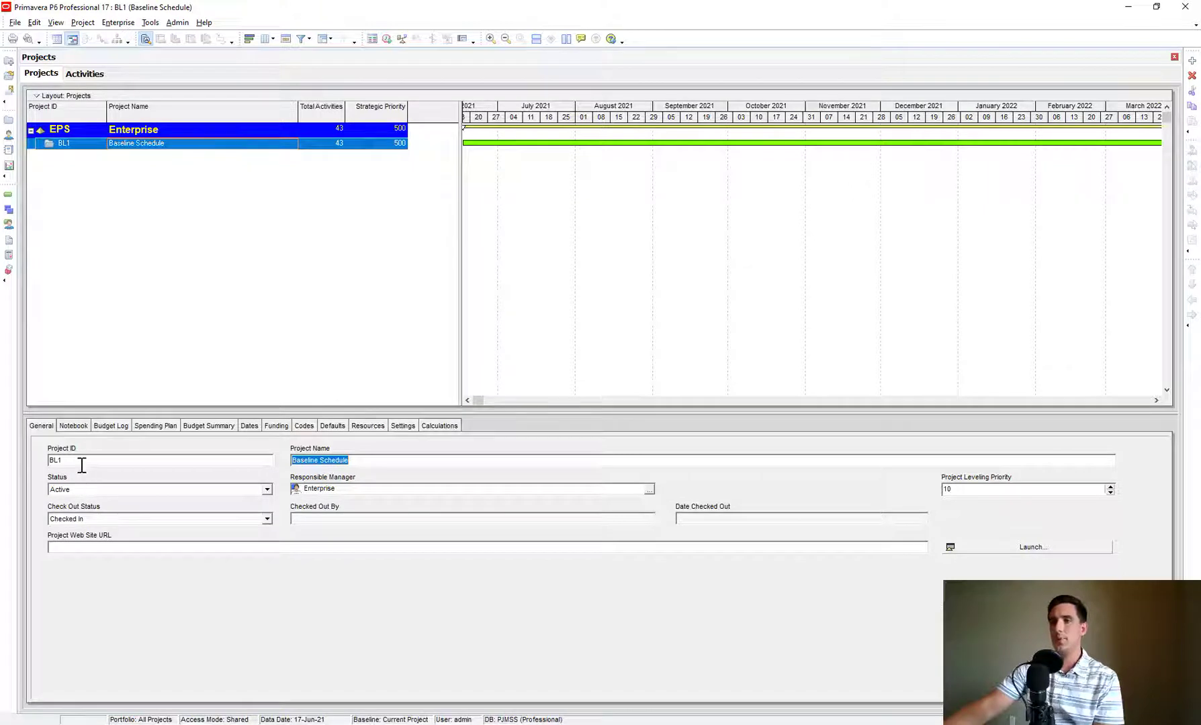
left_click_drag(81, 461, 48, 460)
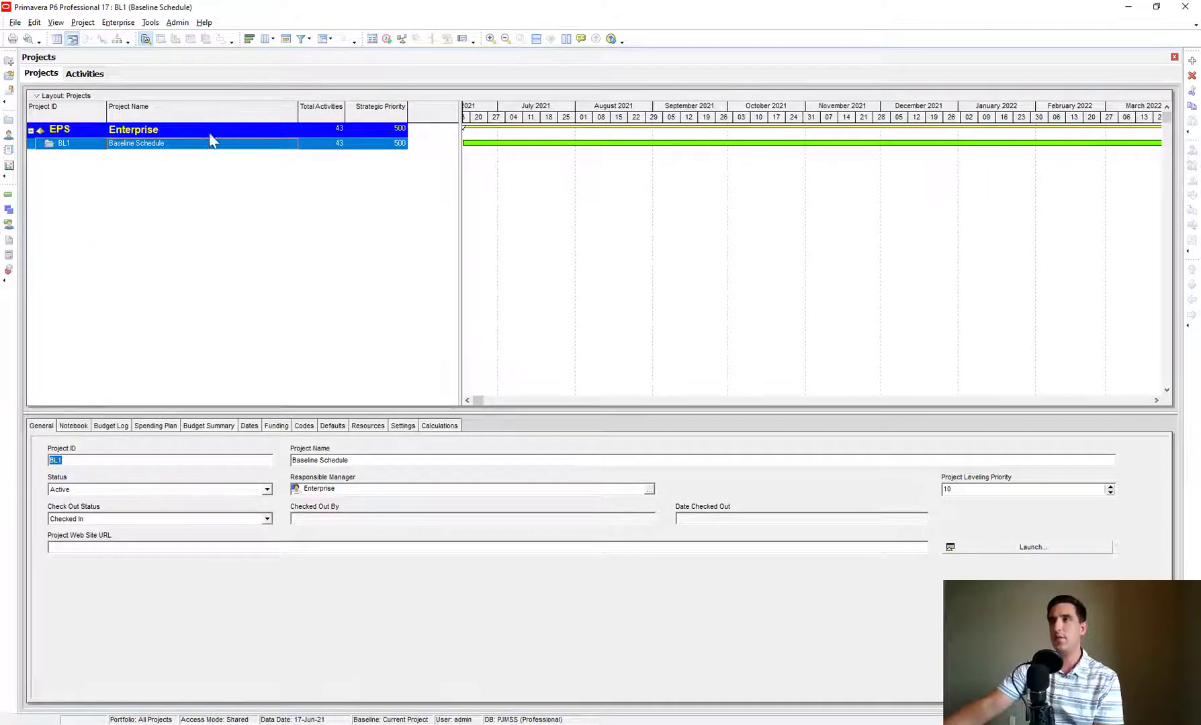
left_click(81, 426)
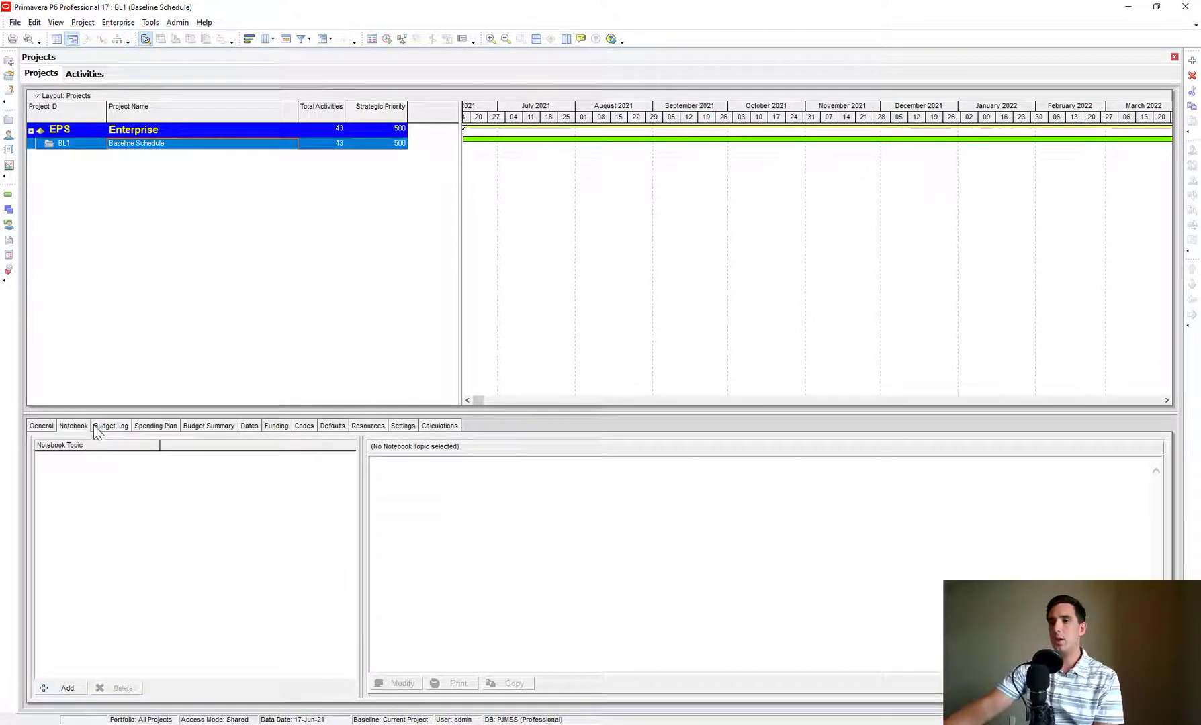
- Add a Description notebook topic reading 'Description here', then view the empty Budget Log
left_click(68, 688)
double_click(363, 241)
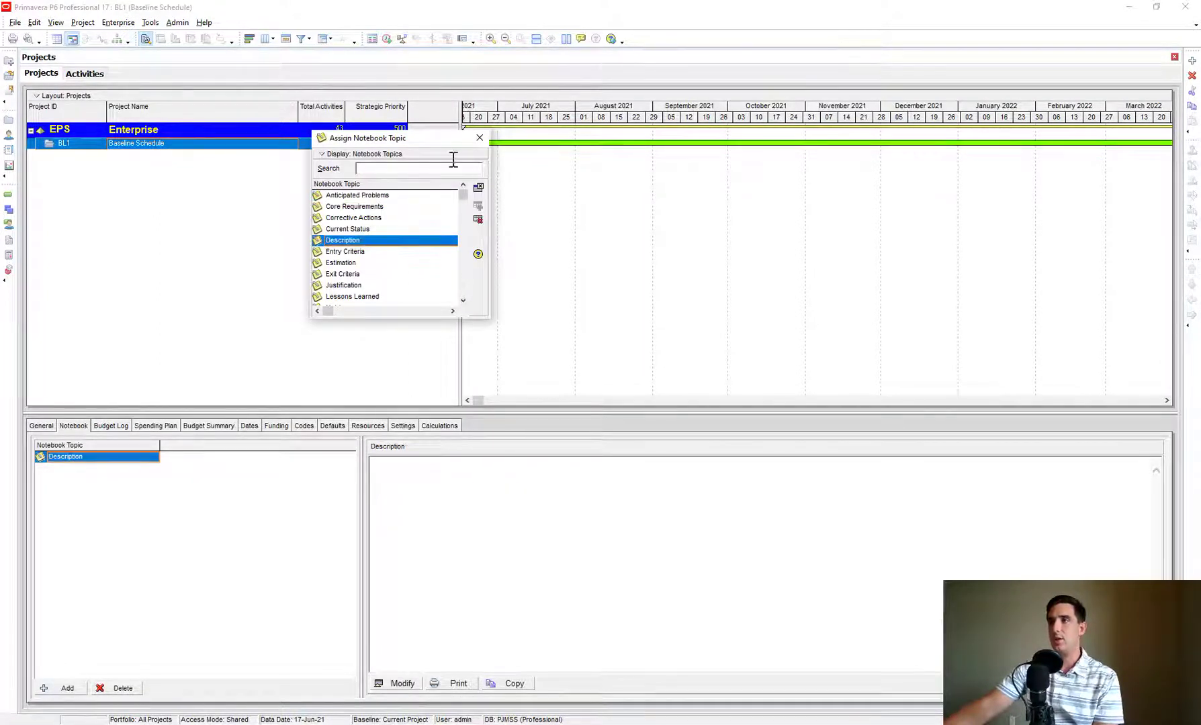
left_click(479, 137)
left_click(402, 683)
left_click(297, 176)
type("Descrip")
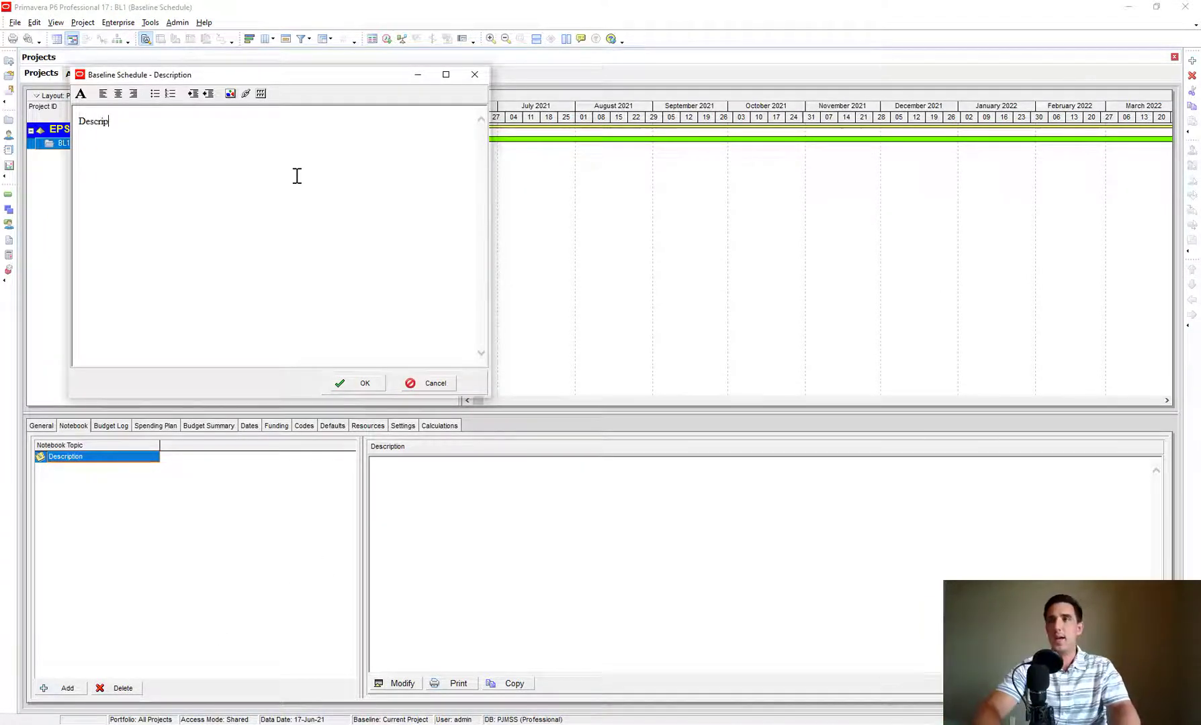
type("tion here")
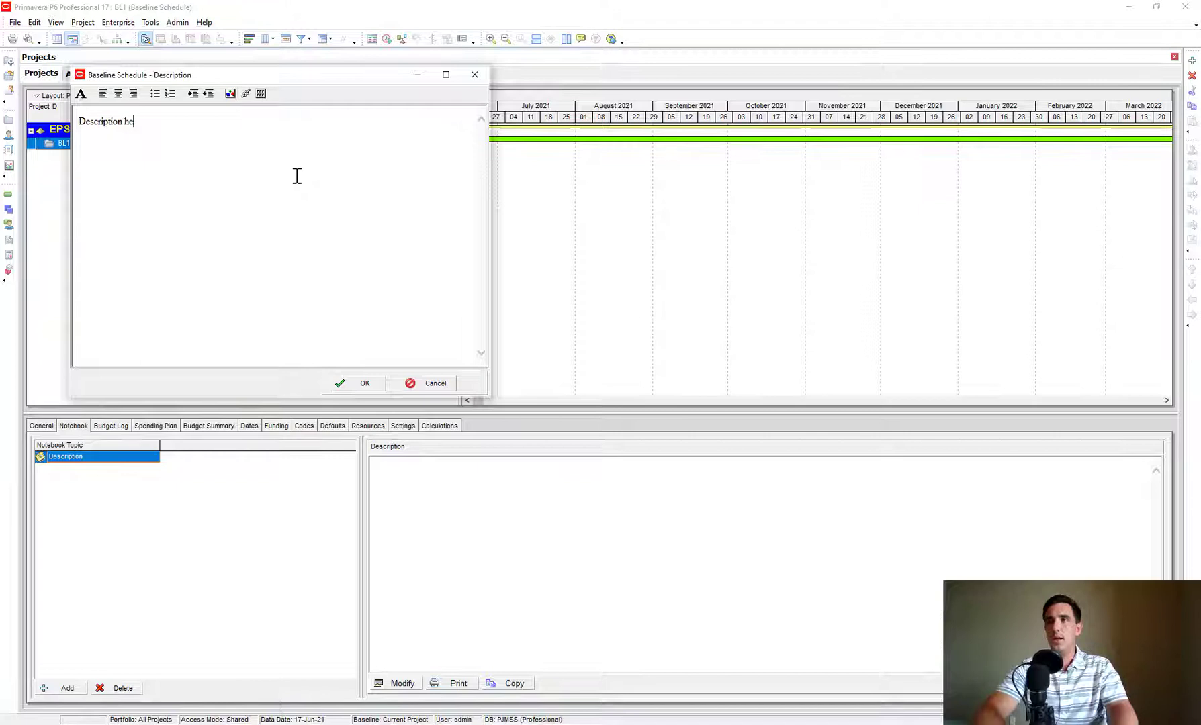
left_click(364, 384)
left_click(111, 425)
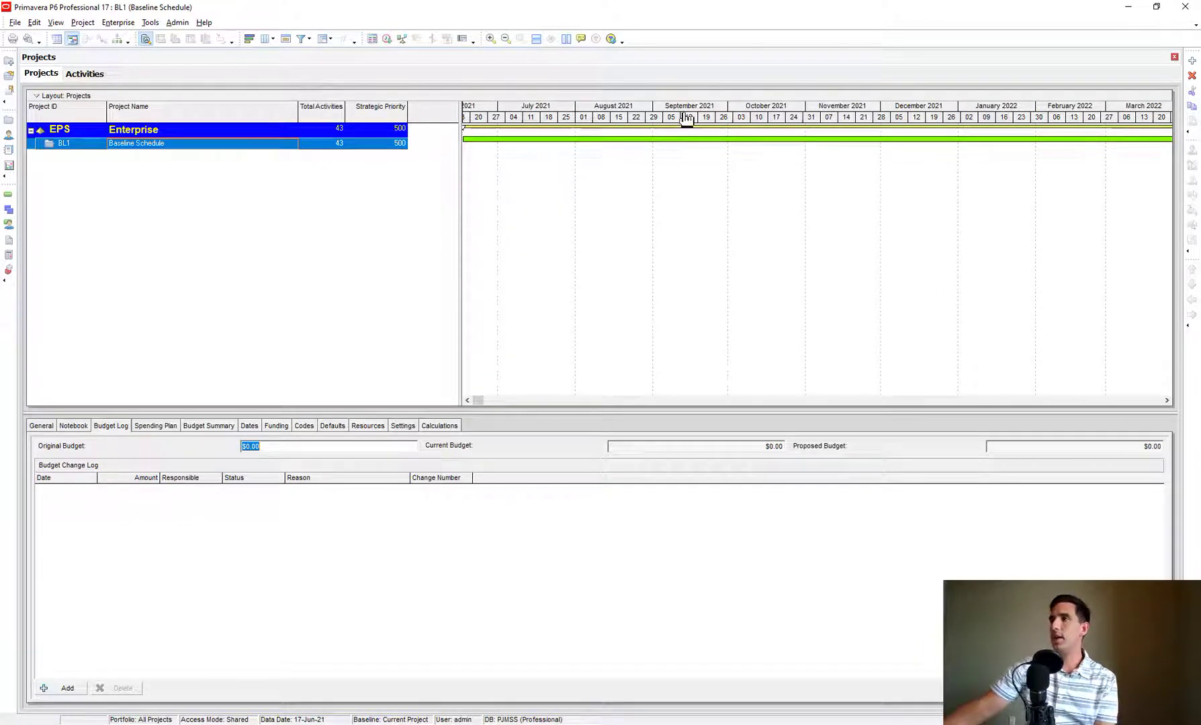
- Compress the Gantt timescale through August 2022 and reopen the Baseline Schedule activities
left_click_drag(635, 113, 595, 121)
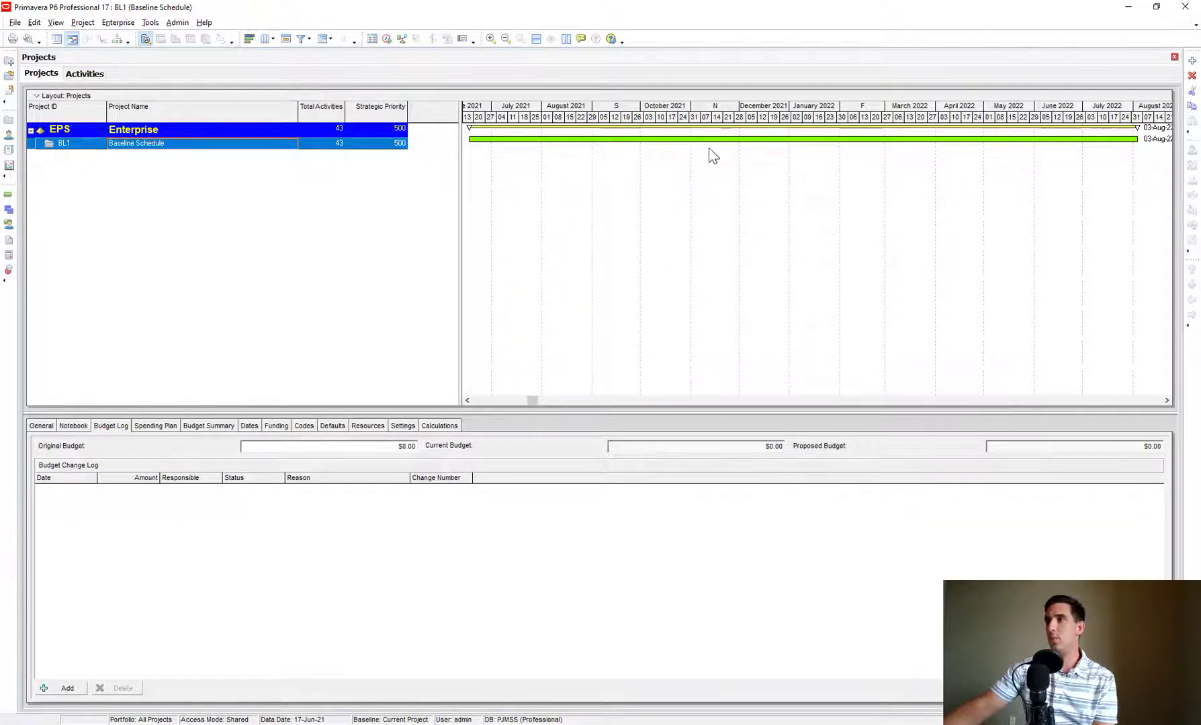
right_click(159, 153)
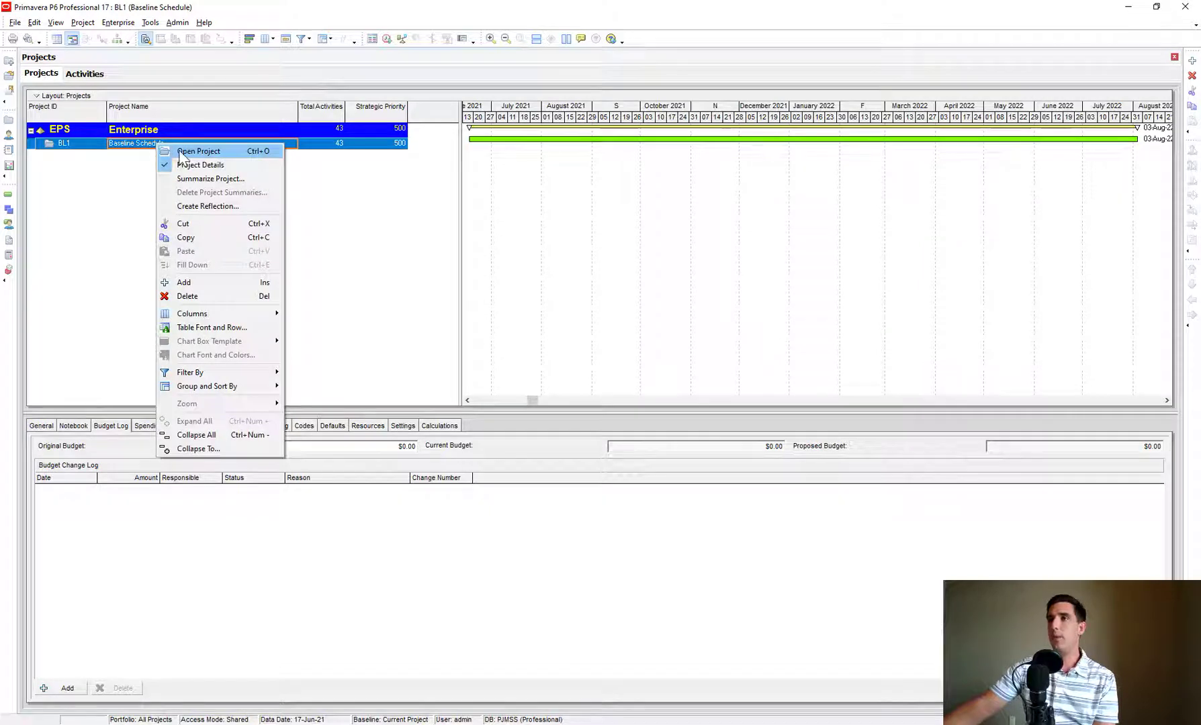
left_click(176, 152)
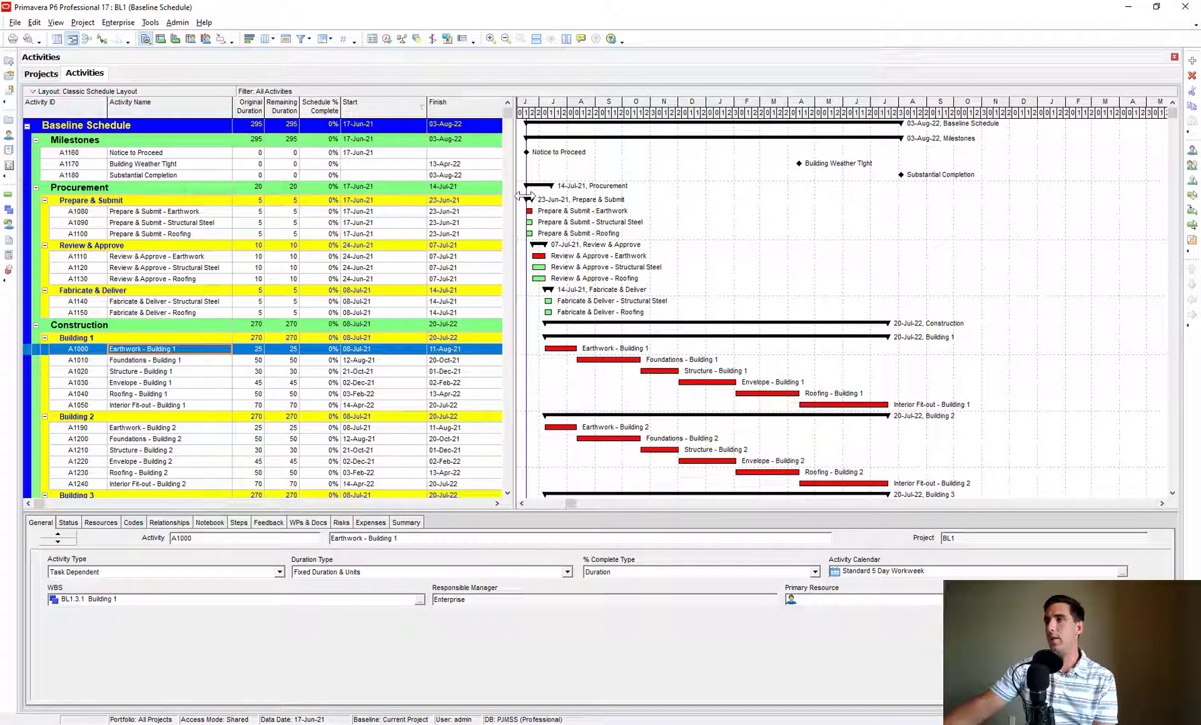
- Select Earthwork, Notice to Proceed, Procurement and Milestones rows, then switch to the WBS window
left_click(373, 211)
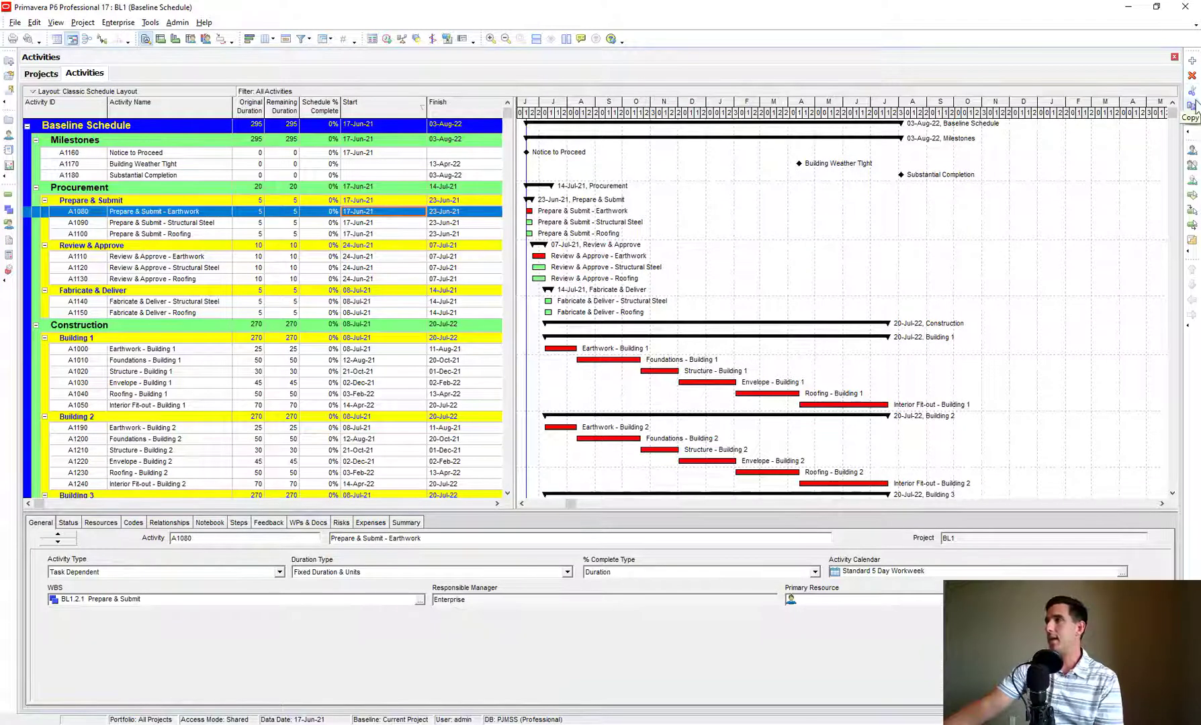
left_click(304, 154)
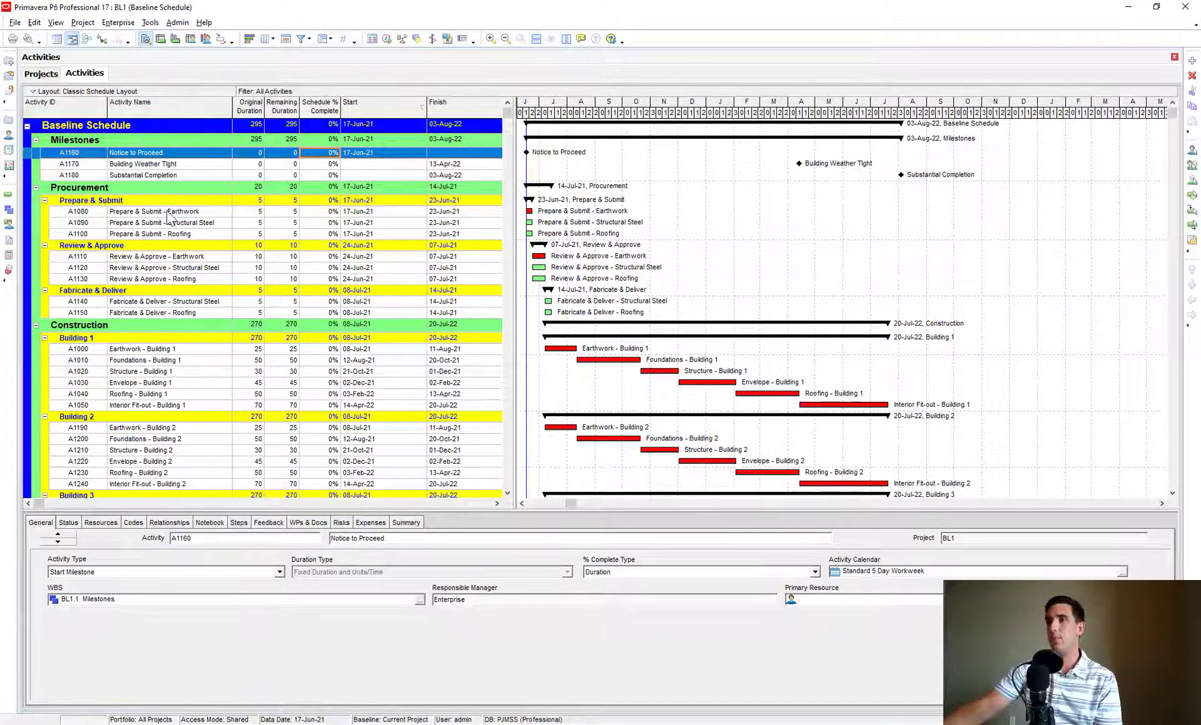
left_click(38, 76)
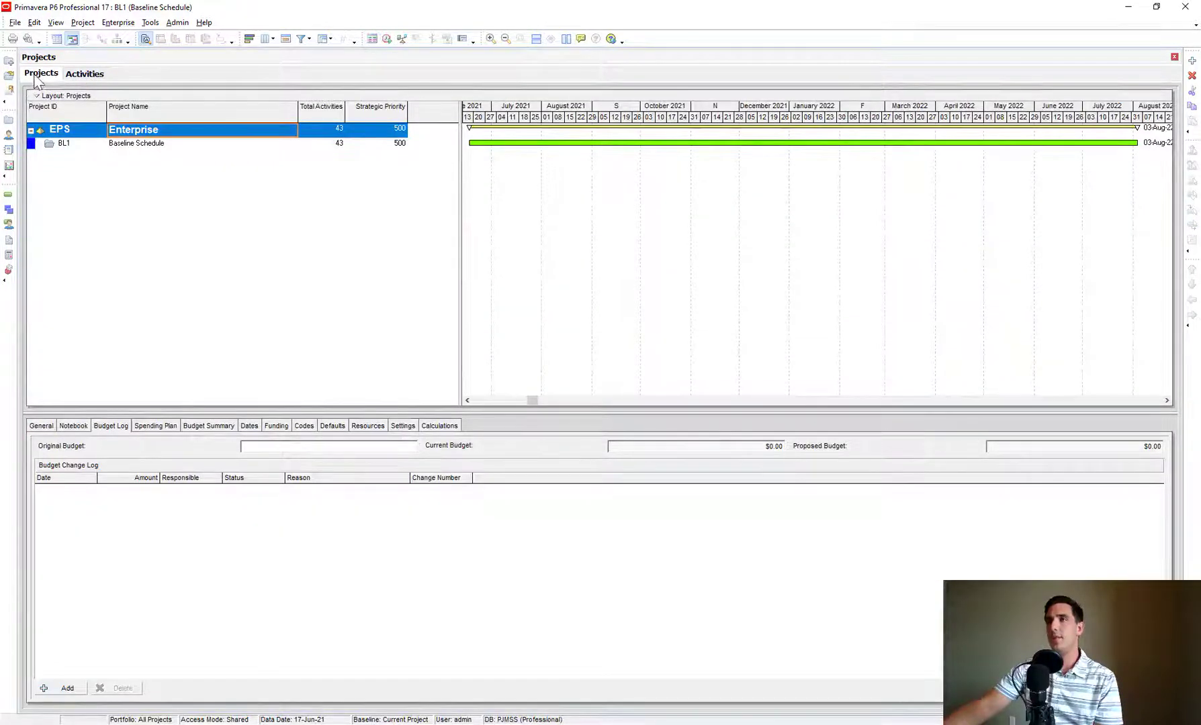
left_click(85, 73)
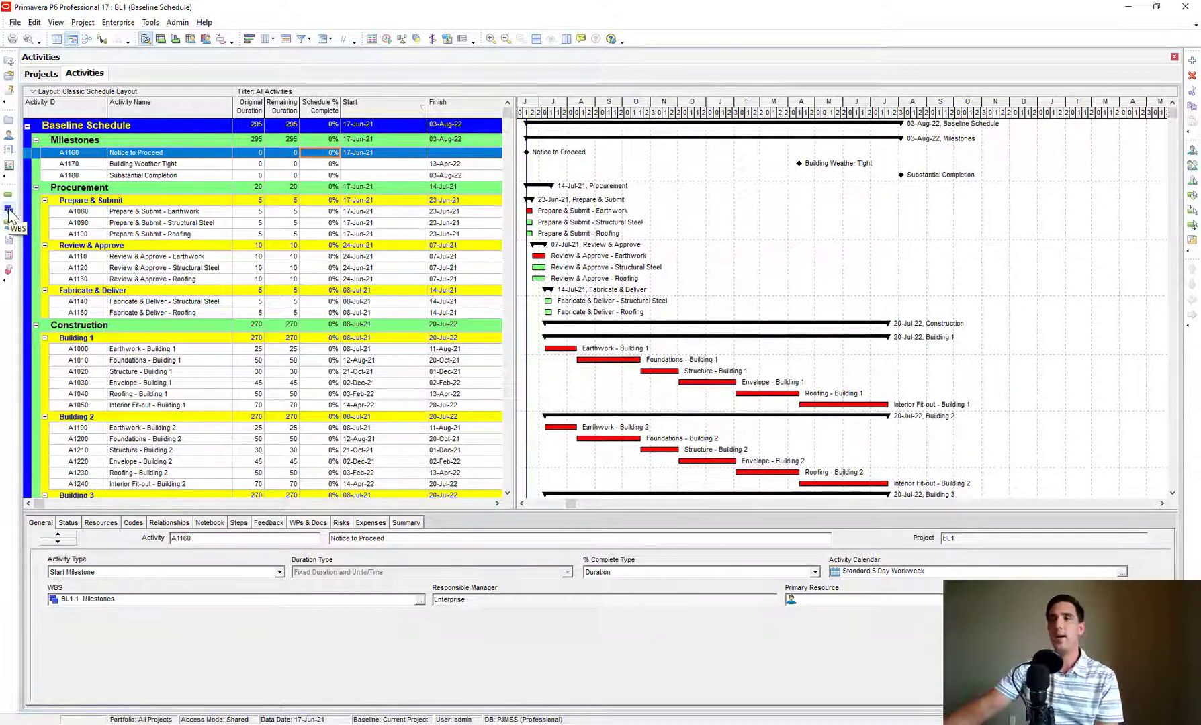
left_click(79, 190)
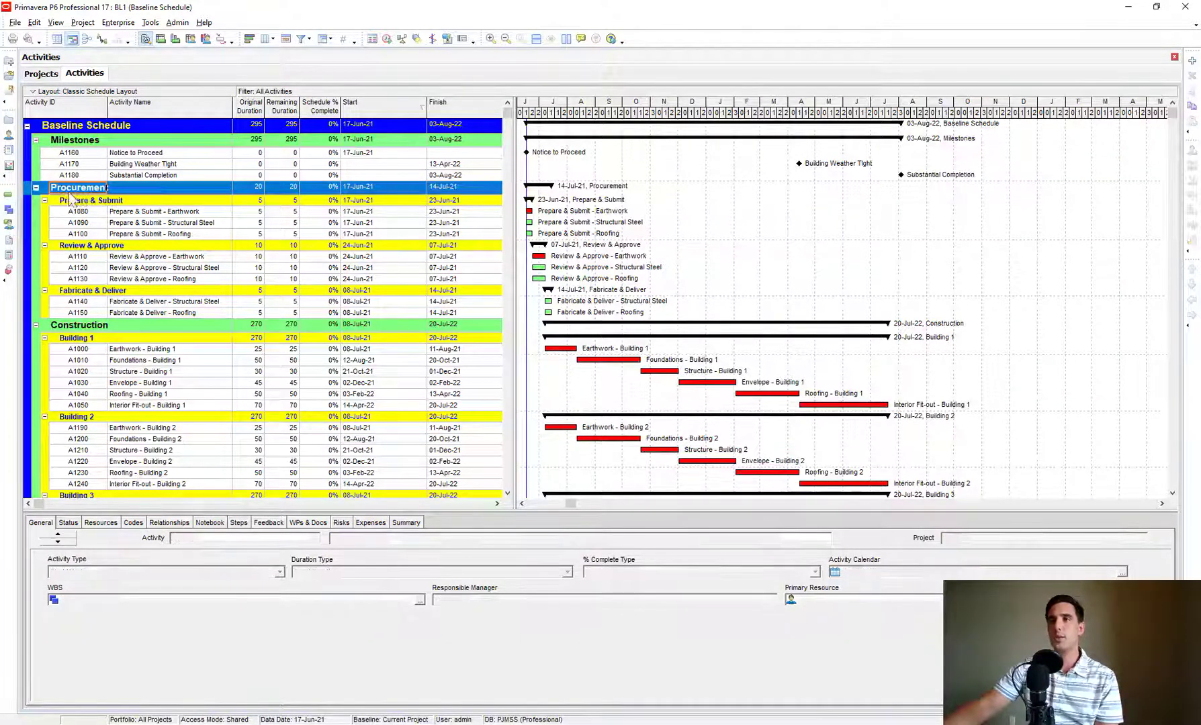
left_click(80, 143)
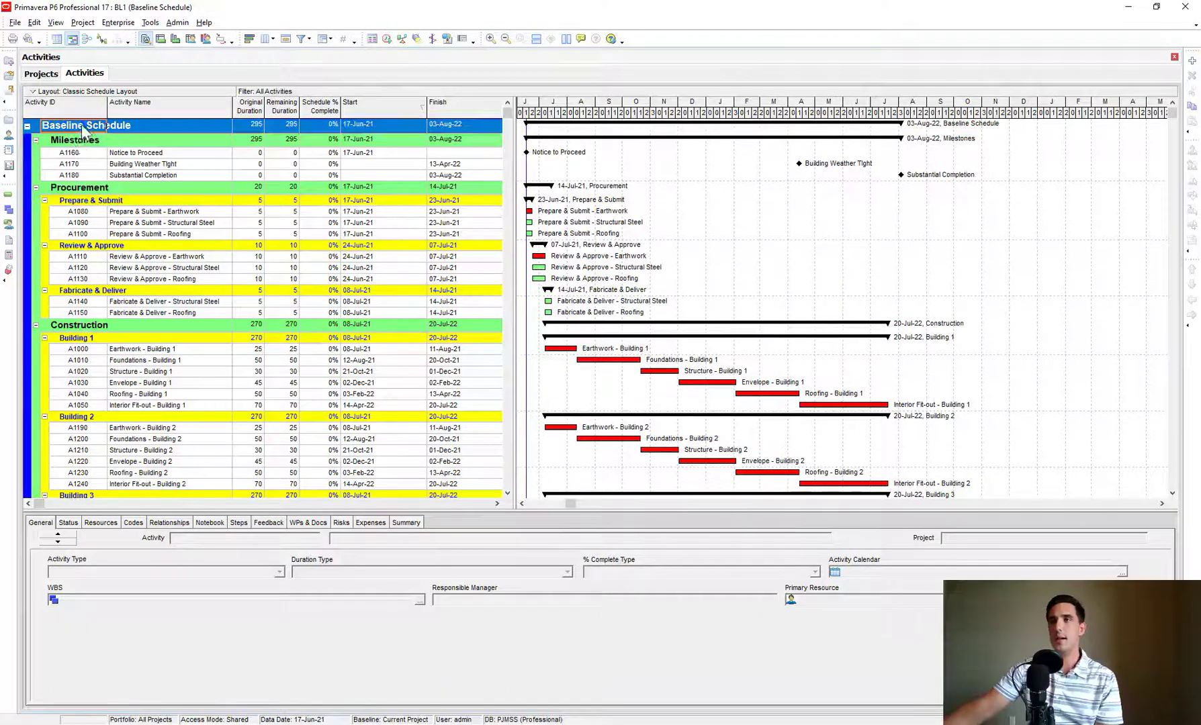
left_click(9, 209)
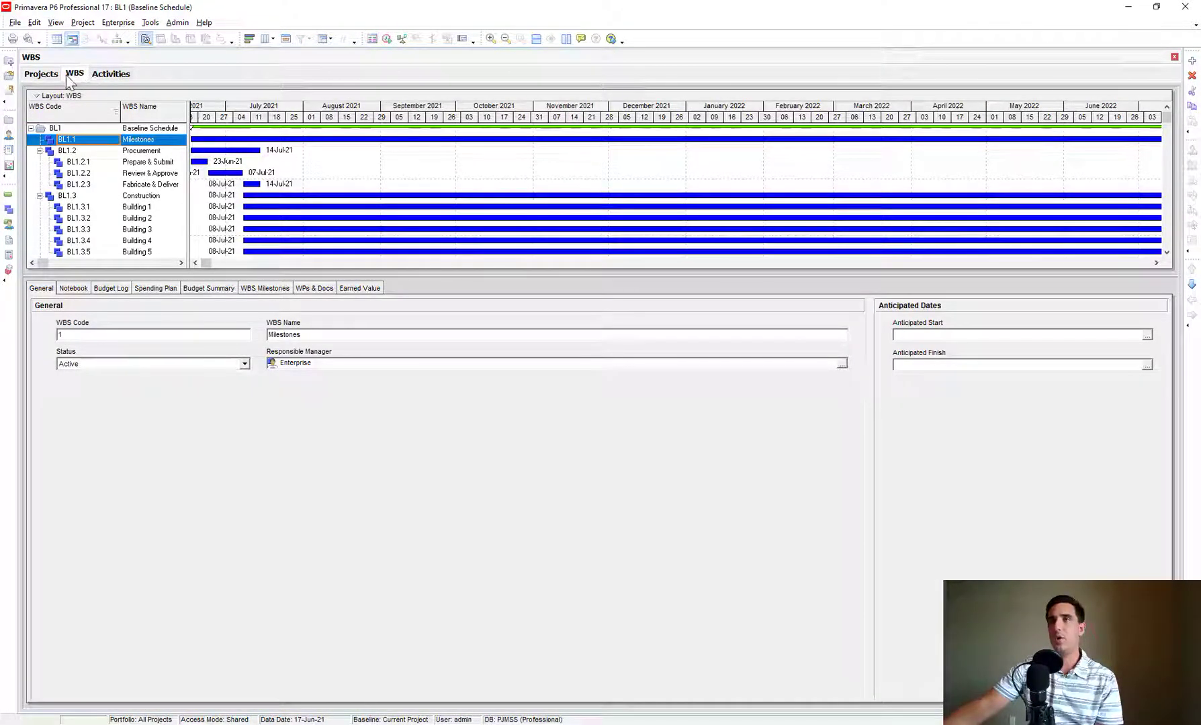
- Enlarge and widen the WBS table to reveal the Total Activities column
left_click_drag(190, 274, 213, 440)
left_click_drag(187, 177, 356, 176)
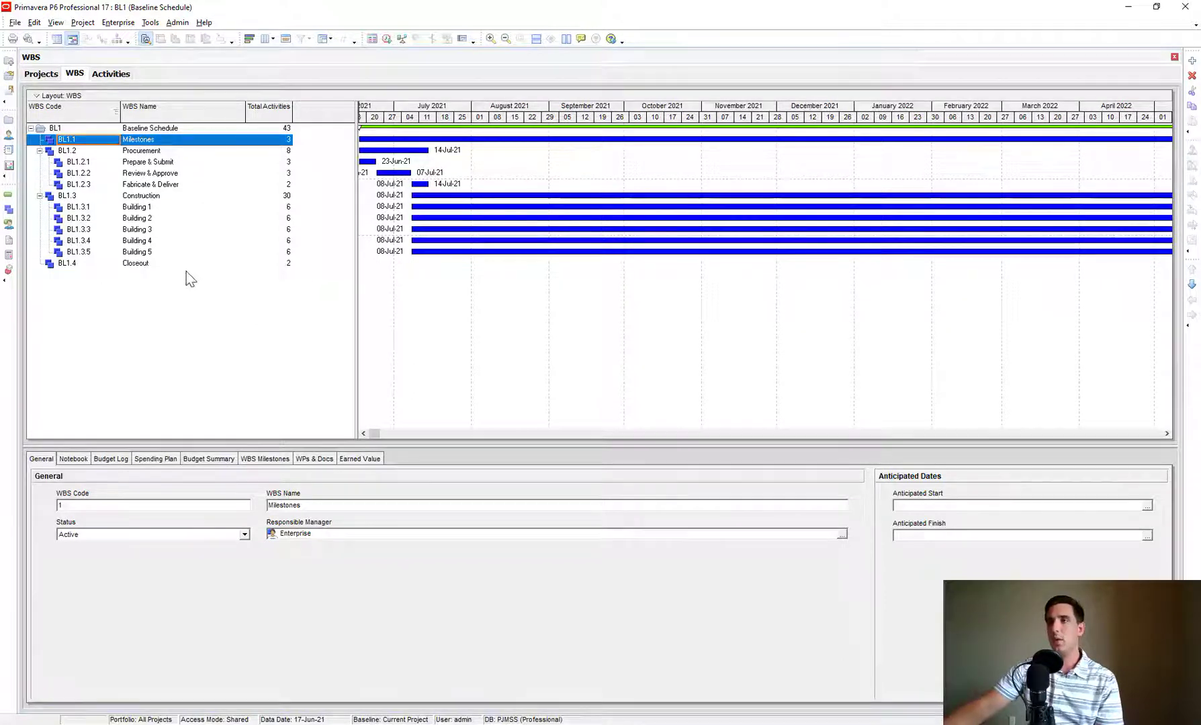
key("Down")
key("Down")
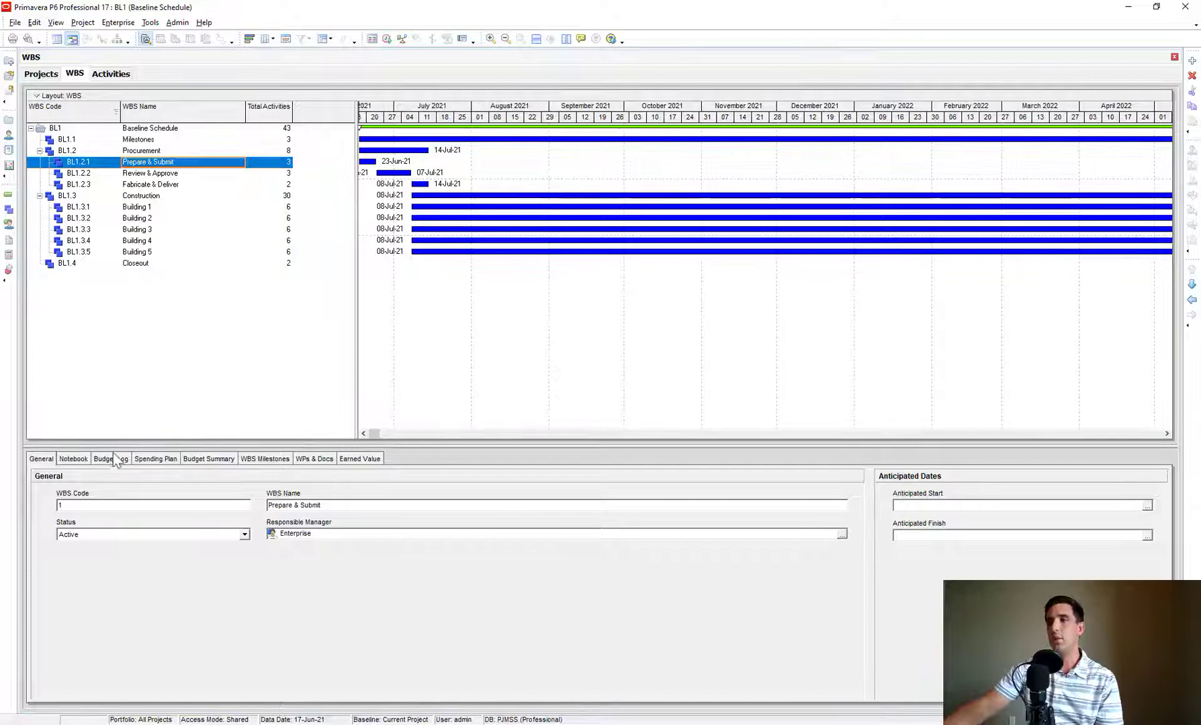
- Show WBS notebook topics, browse the Building and Procurement elements, and collapse Construction
left_click(73, 460)
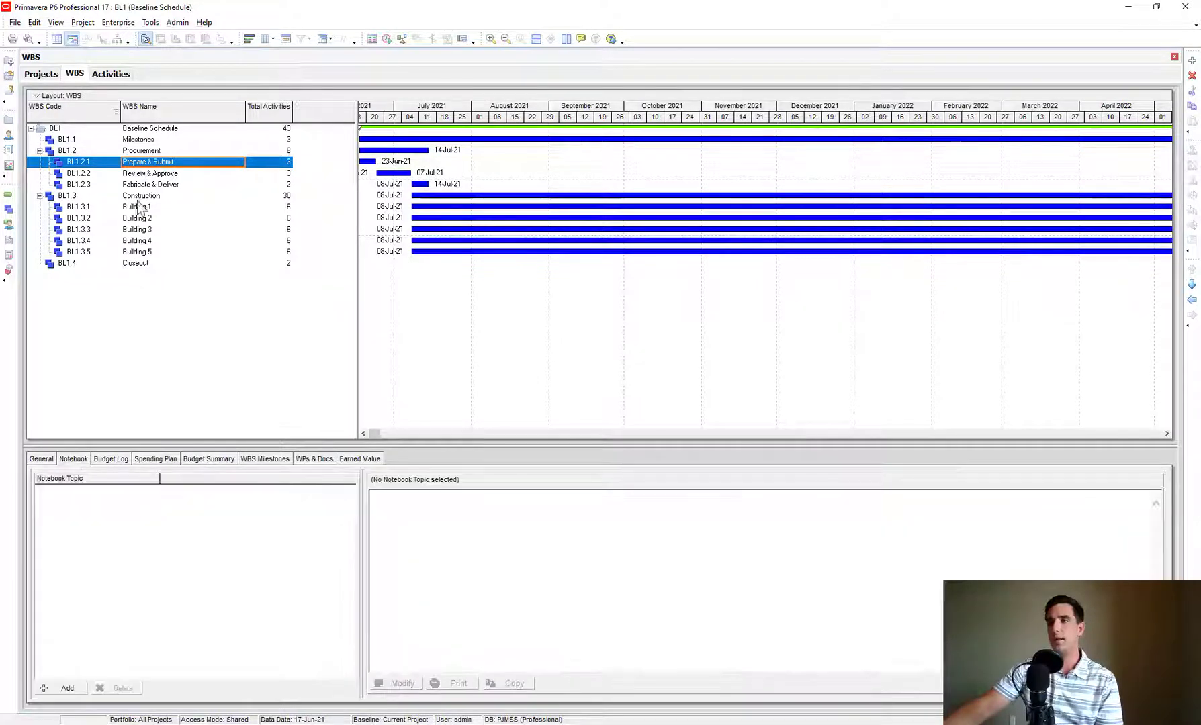
left_click(142, 209)
left_click(141, 218)
left_click(144, 229)
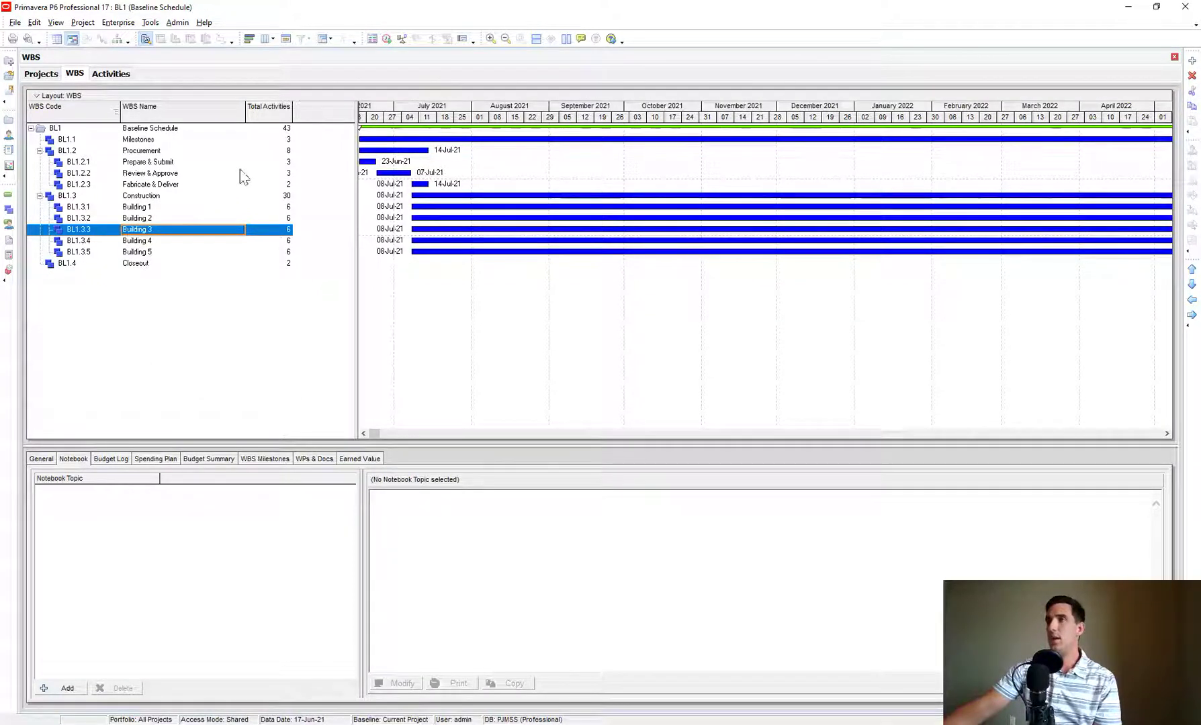
left_click(102, 185)
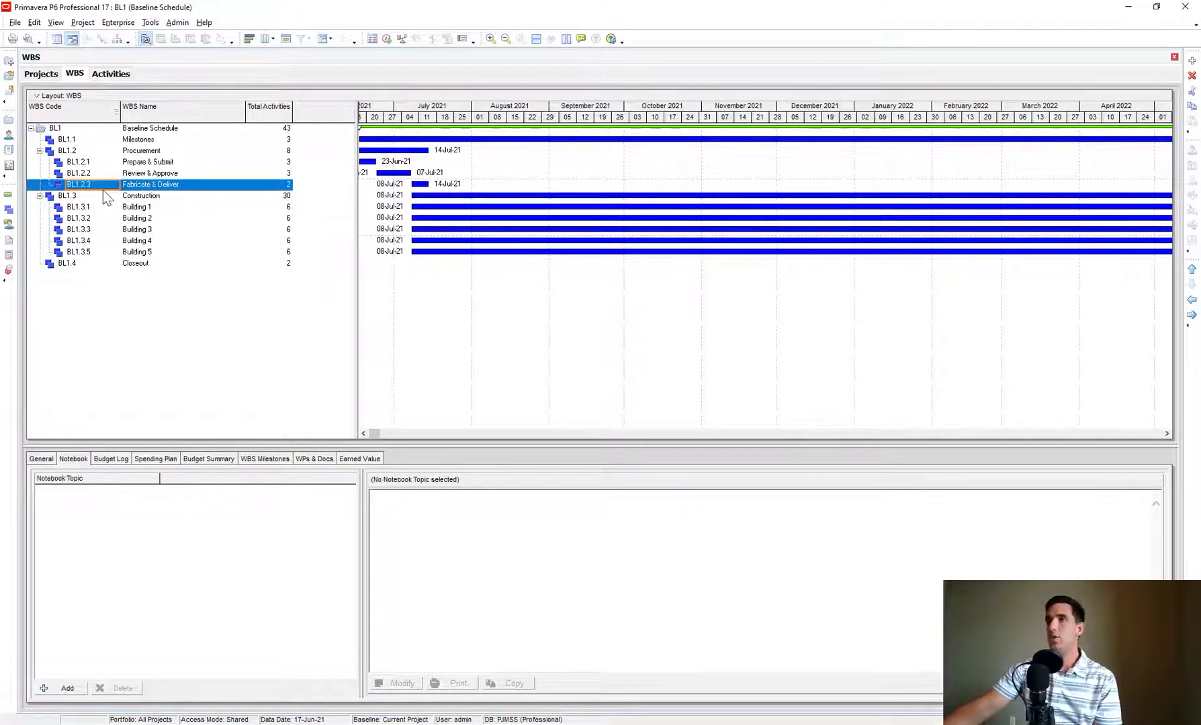
left_click(144, 196)
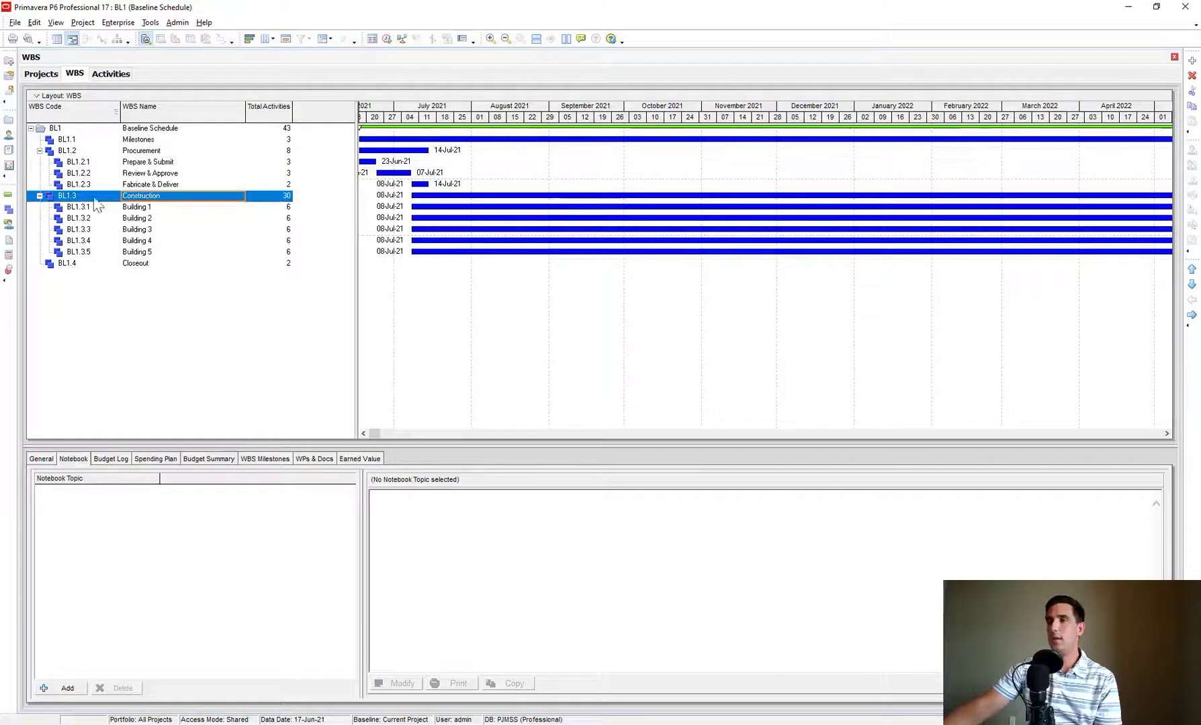
left_click(39, 196)
left_click(136, 208)
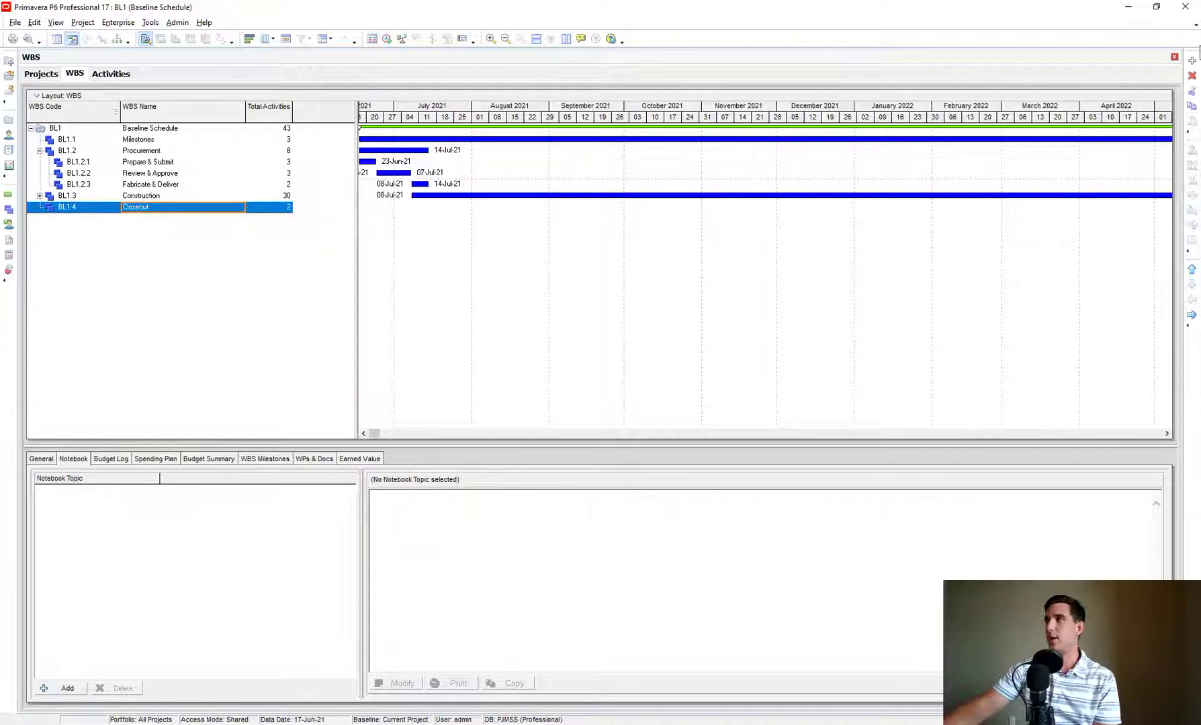
- Add a [New WBS] element under Closeout, outdent it, then indent it back as BL1.4.5
left_click(1192, 60)
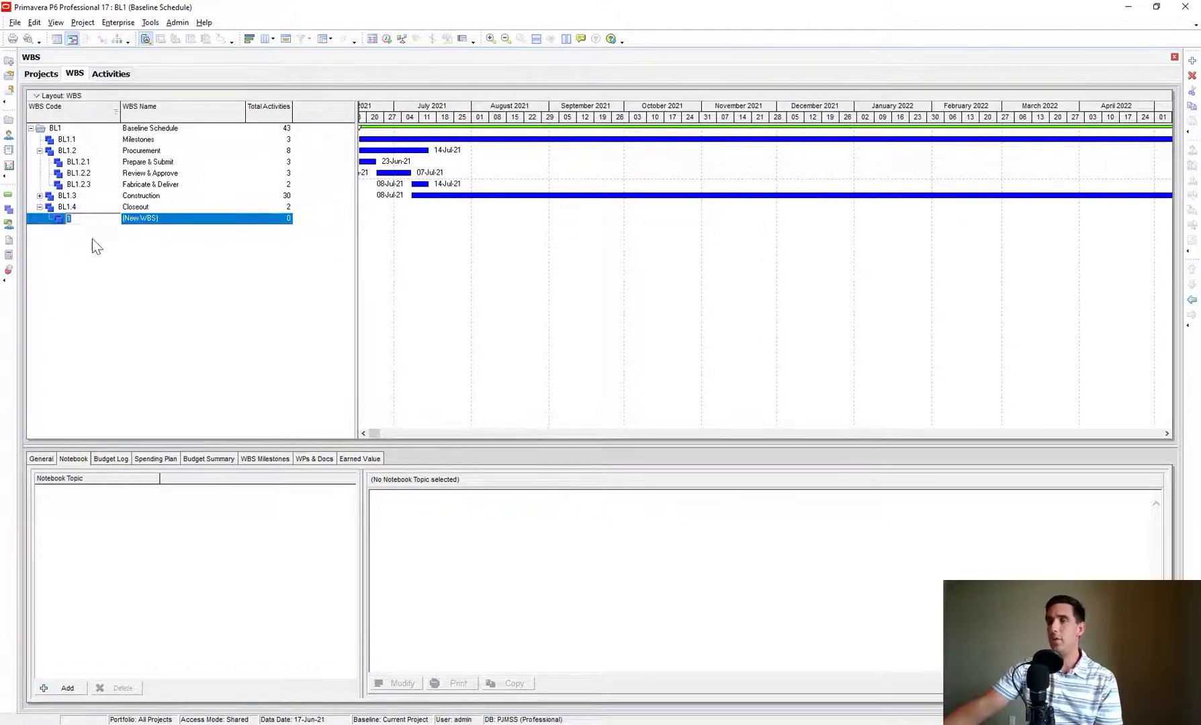
left_click(144, 219)
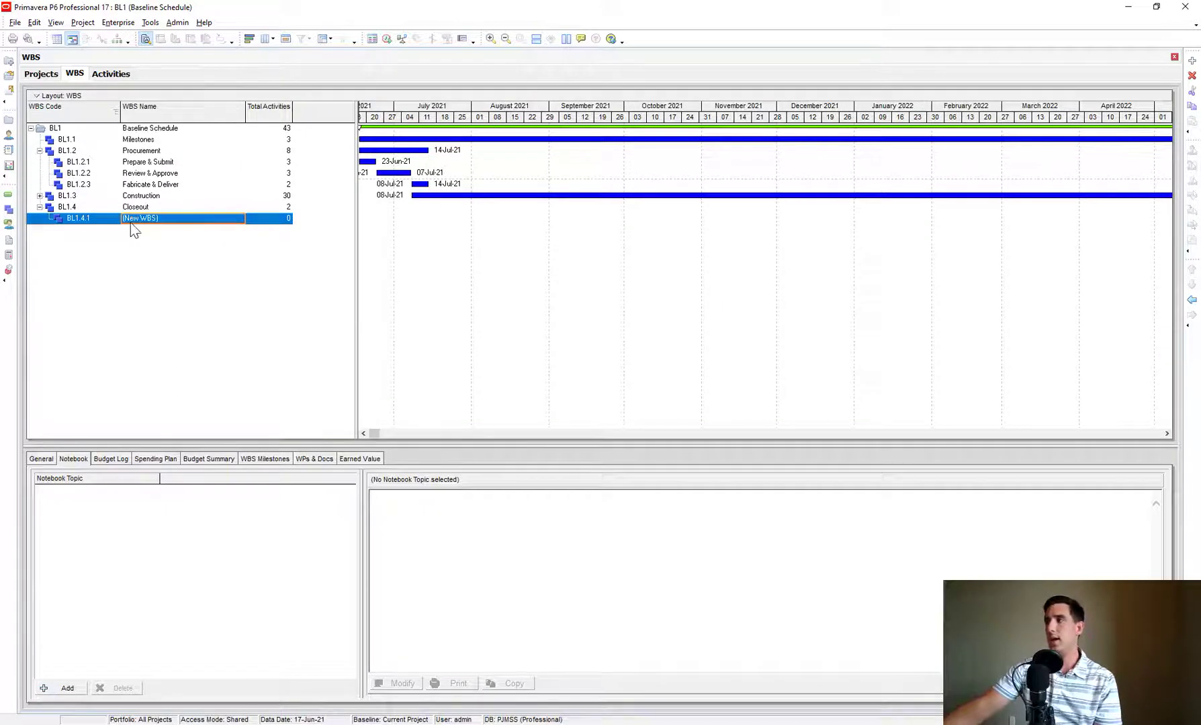
left_click(1192, 302)
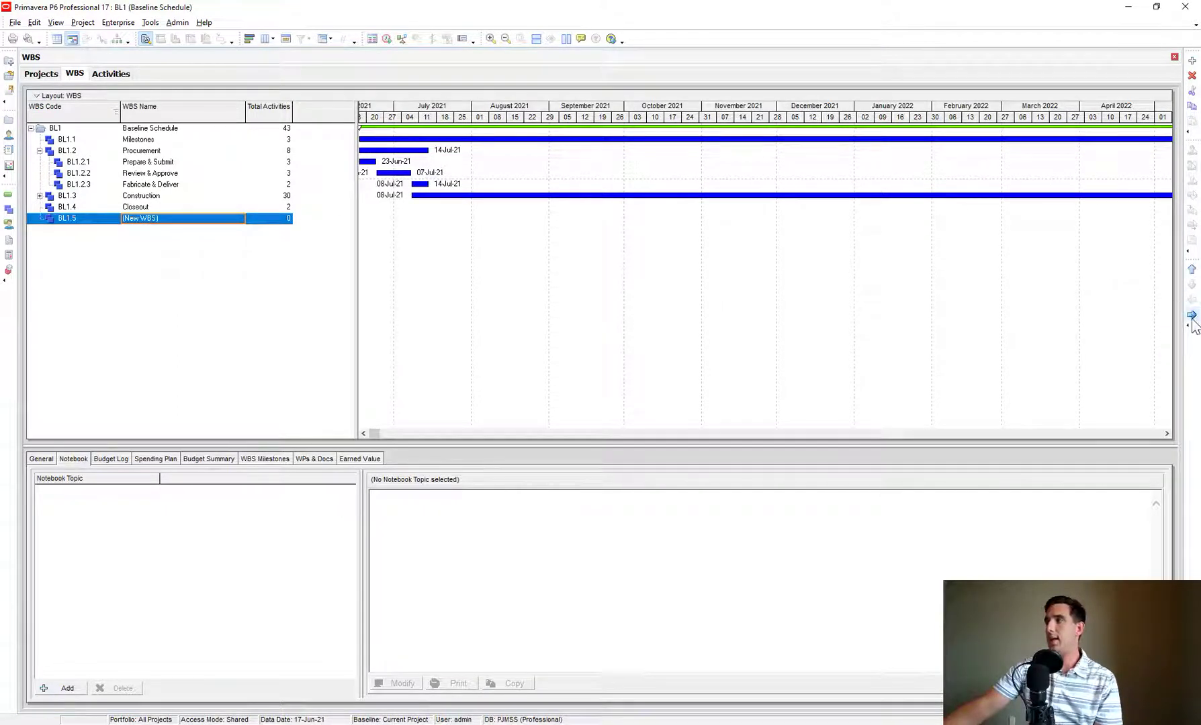
left_click(1192, 316)
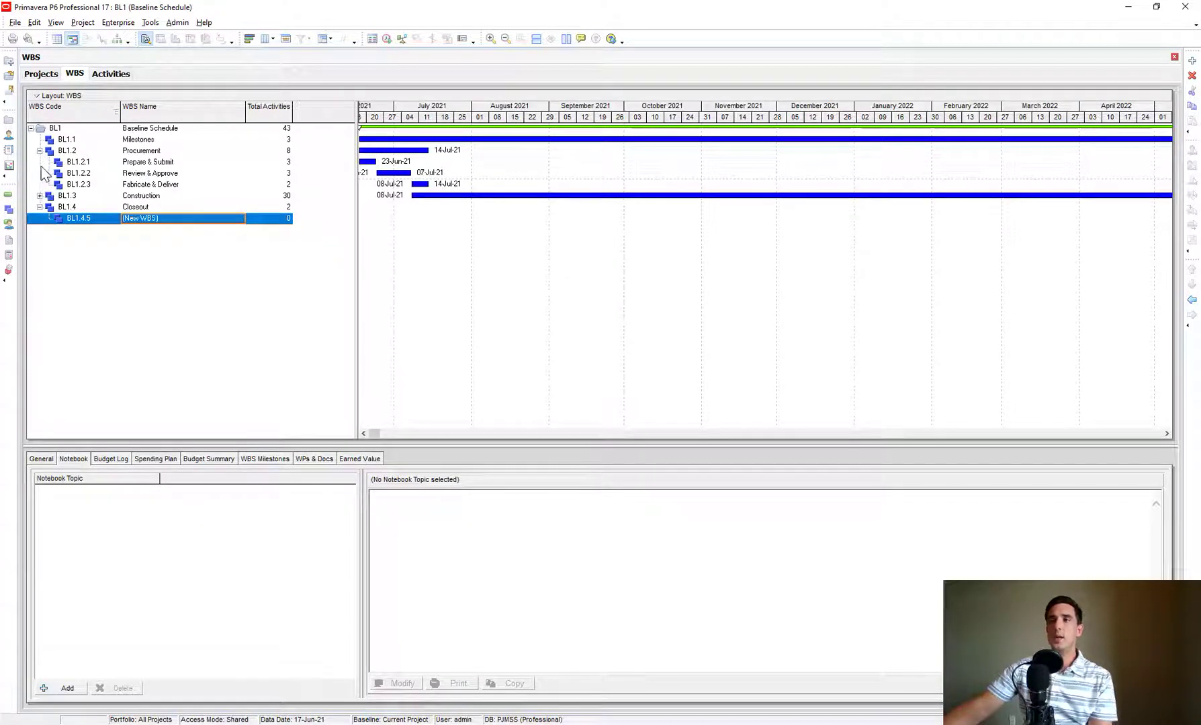
left_click(7, 156)
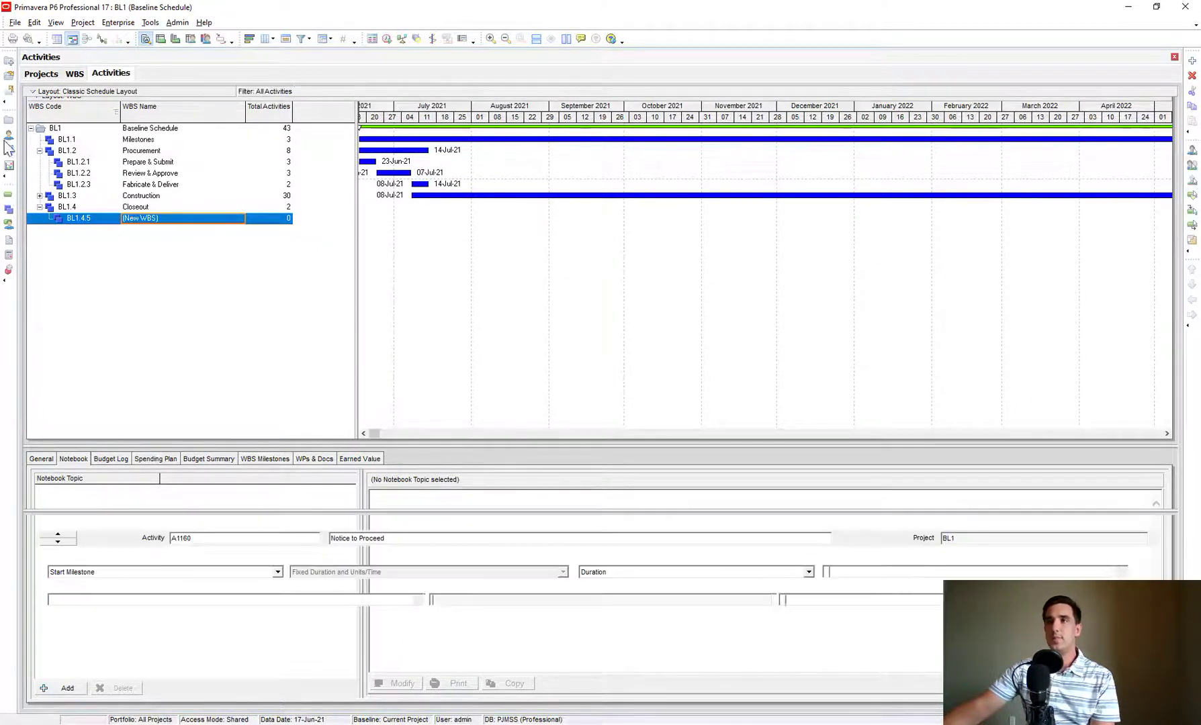
- Select Substantial Completion and Prepare & Submit - Earthwork, then view the COST resource list
left_click(149, 174)
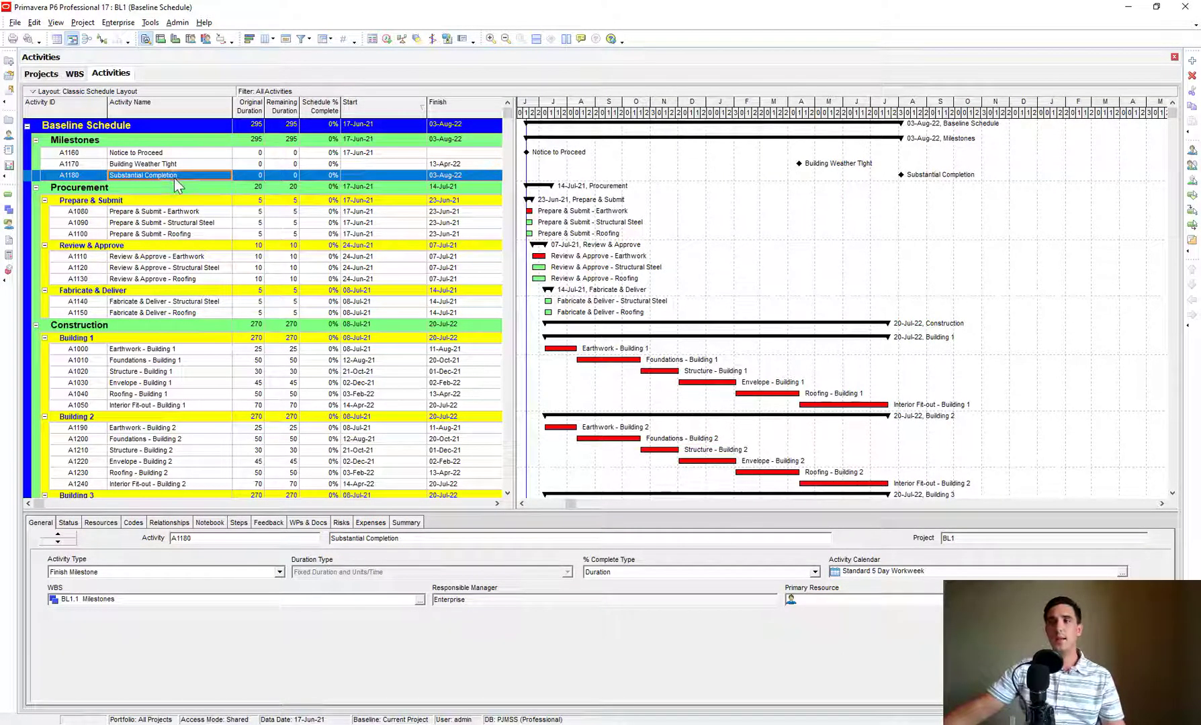
left_click(162, 214)
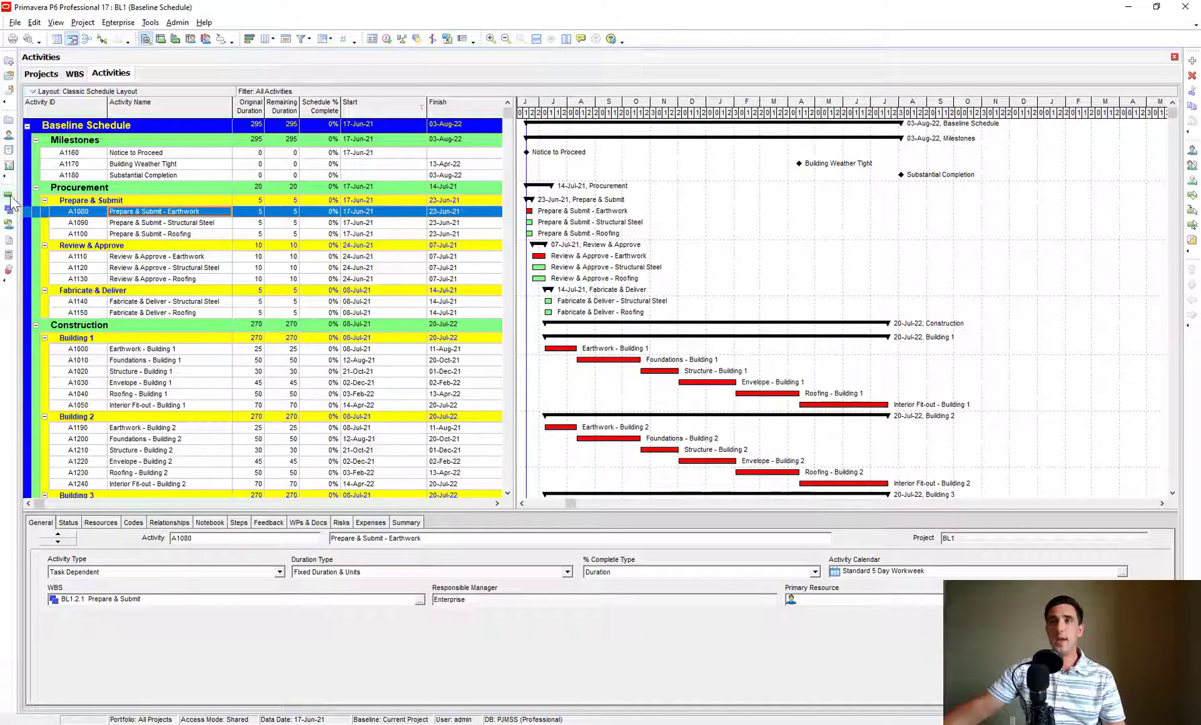
left_click(9, 138)
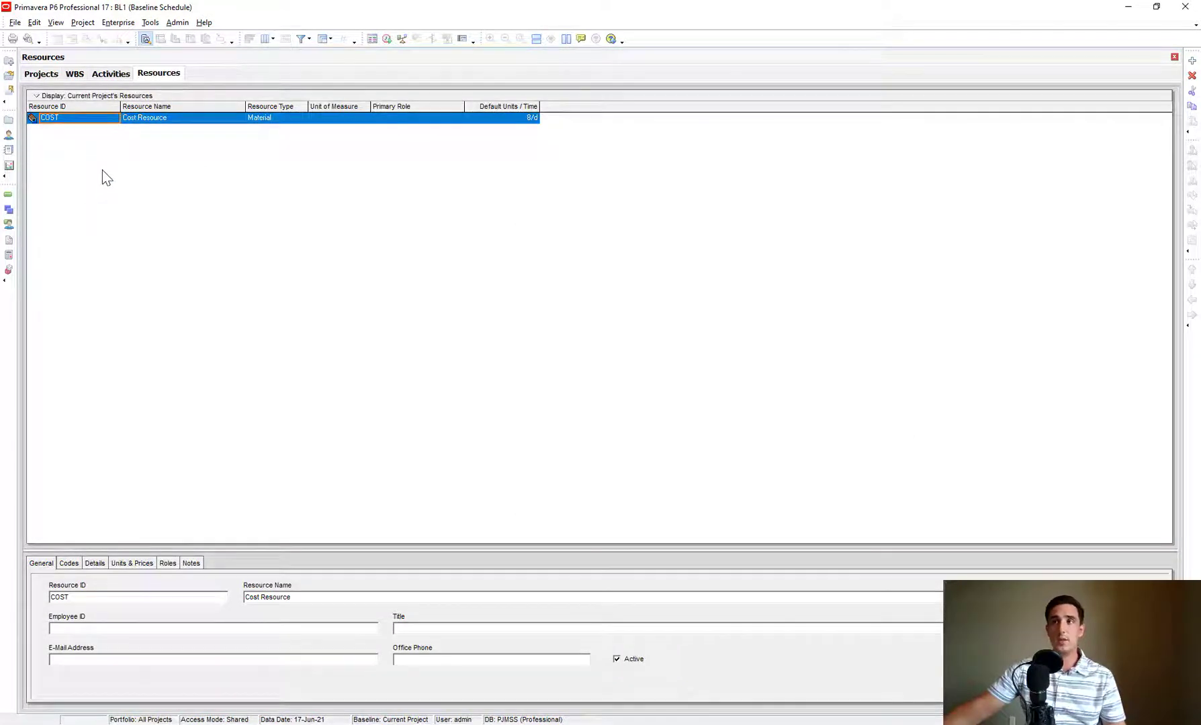
- Open Resource Assignments widened to Start and Finish, and select the Prepare & Submit - Roofing assignment
left_click(9, 224)
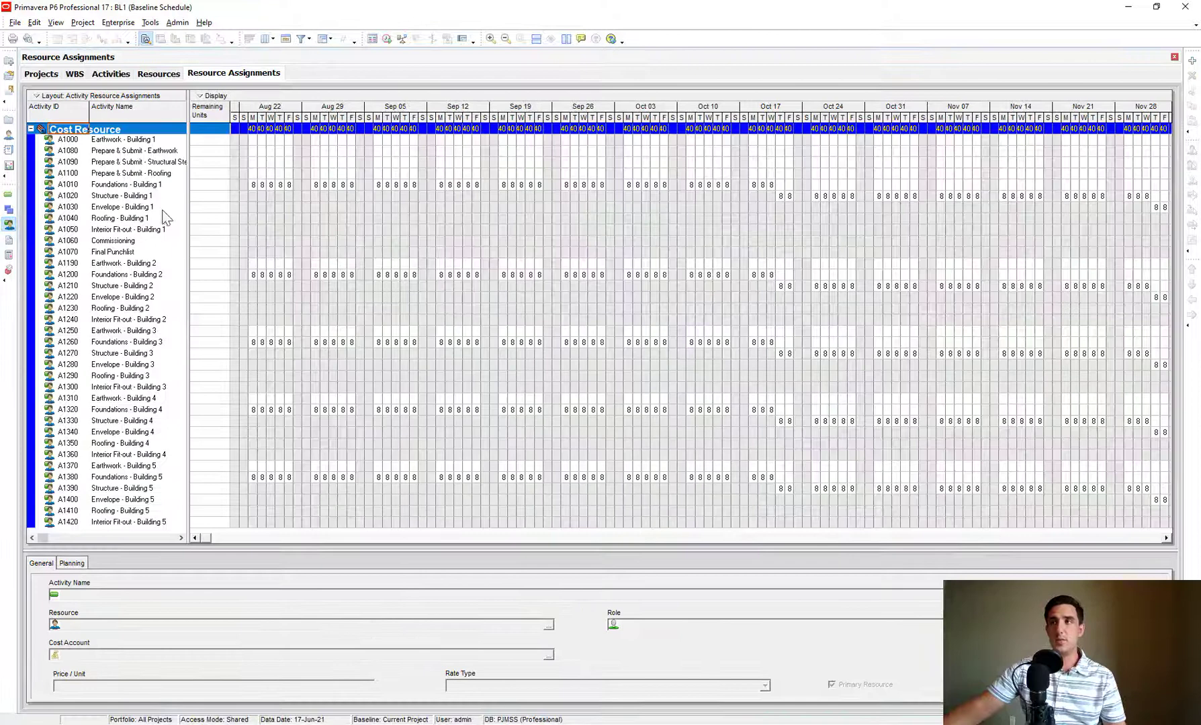
left_click_drag(187, 196, 346, 196)
left_click(157, 175)
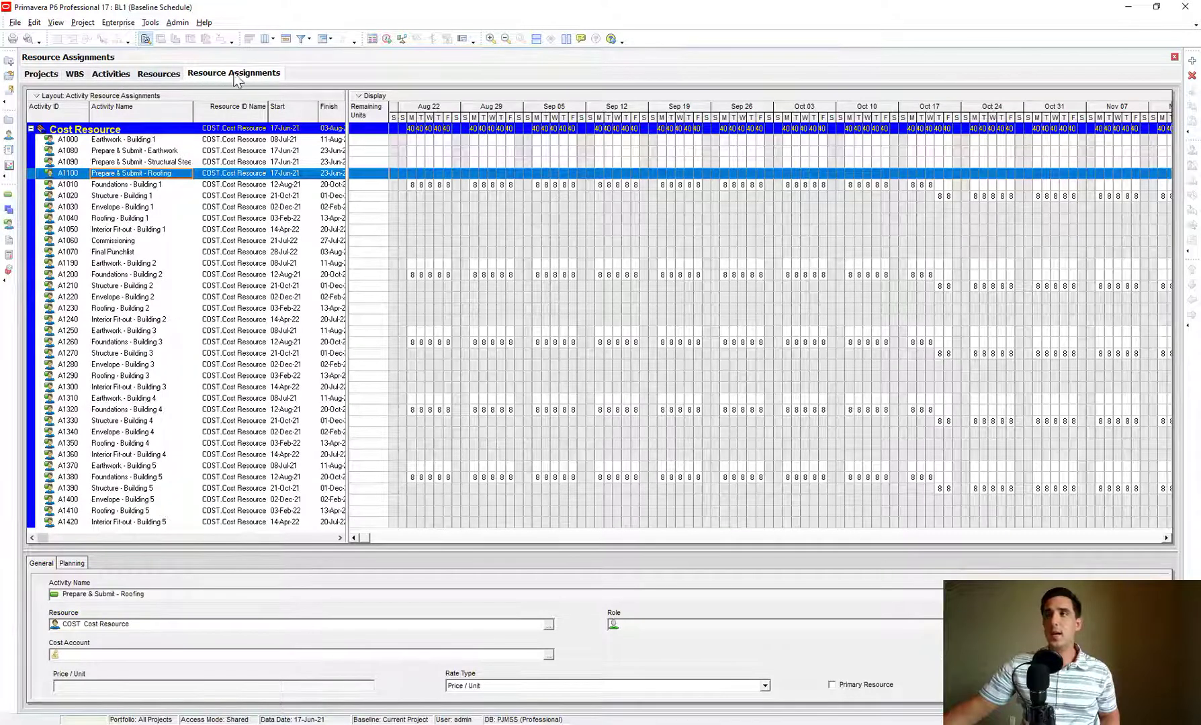
- Toggle among the Resources, Activities and Resource Assignments views, ending on Resource Assignments
left_click(158, 74)
left_click(110, 74)
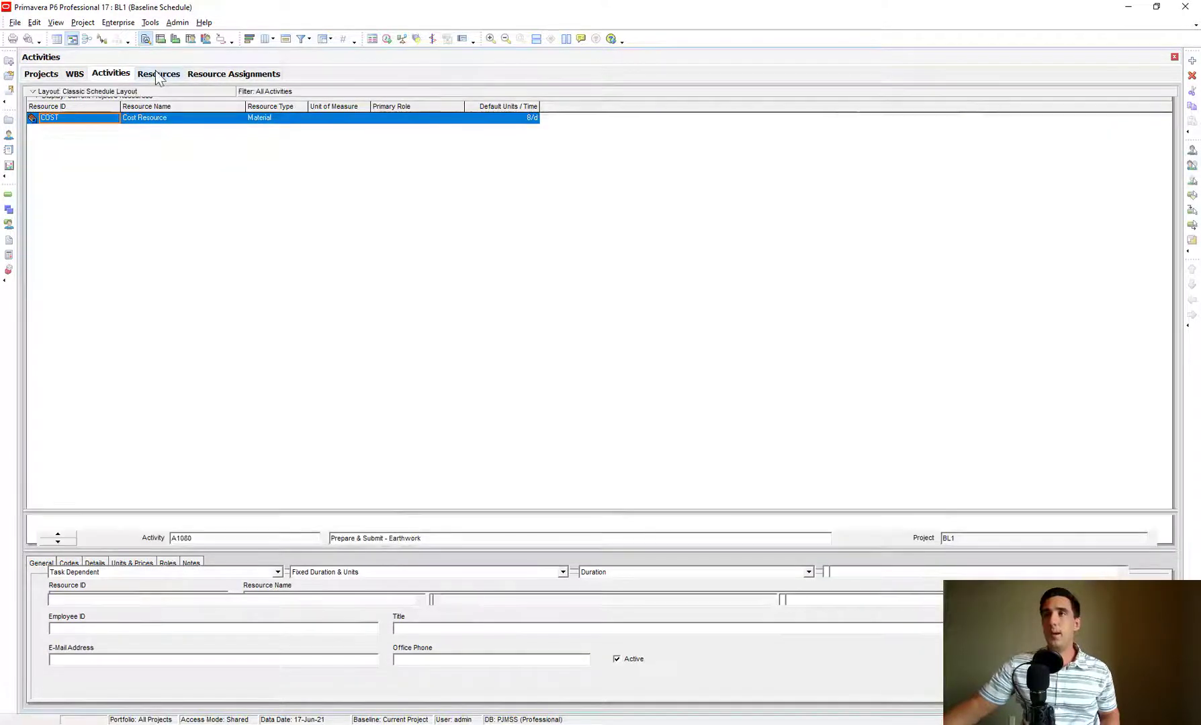
left_click(158, 74)
left_click(210, 77)
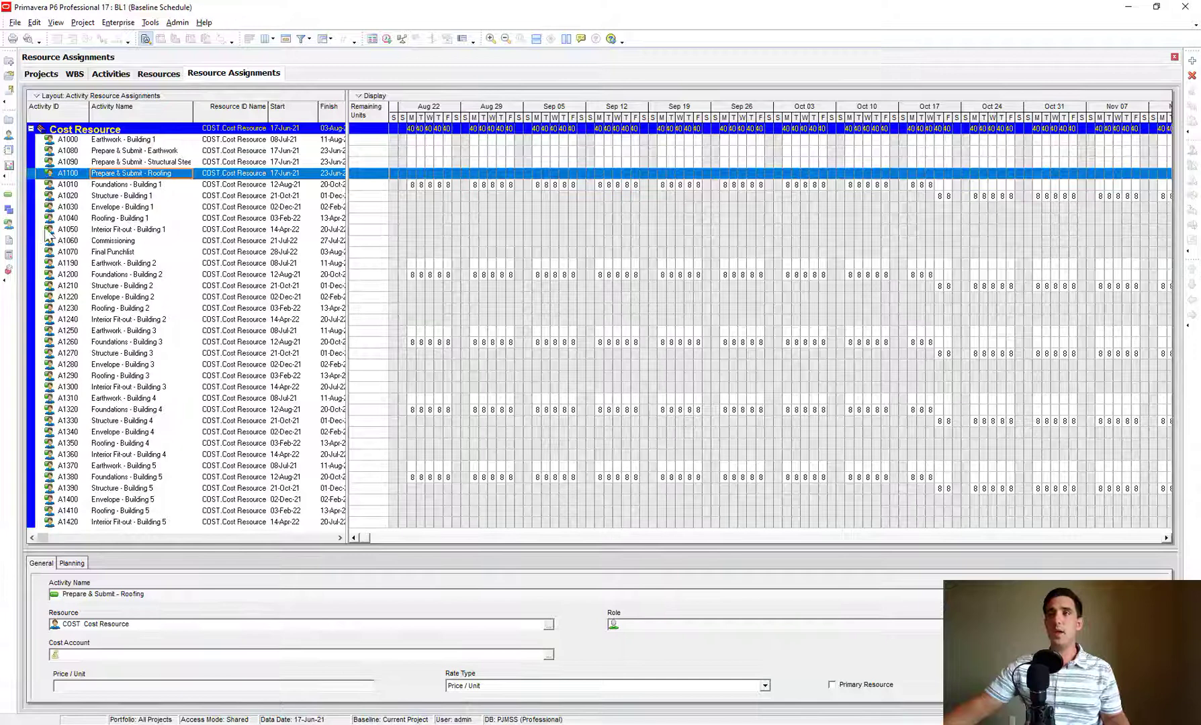
left_click(149, 76)
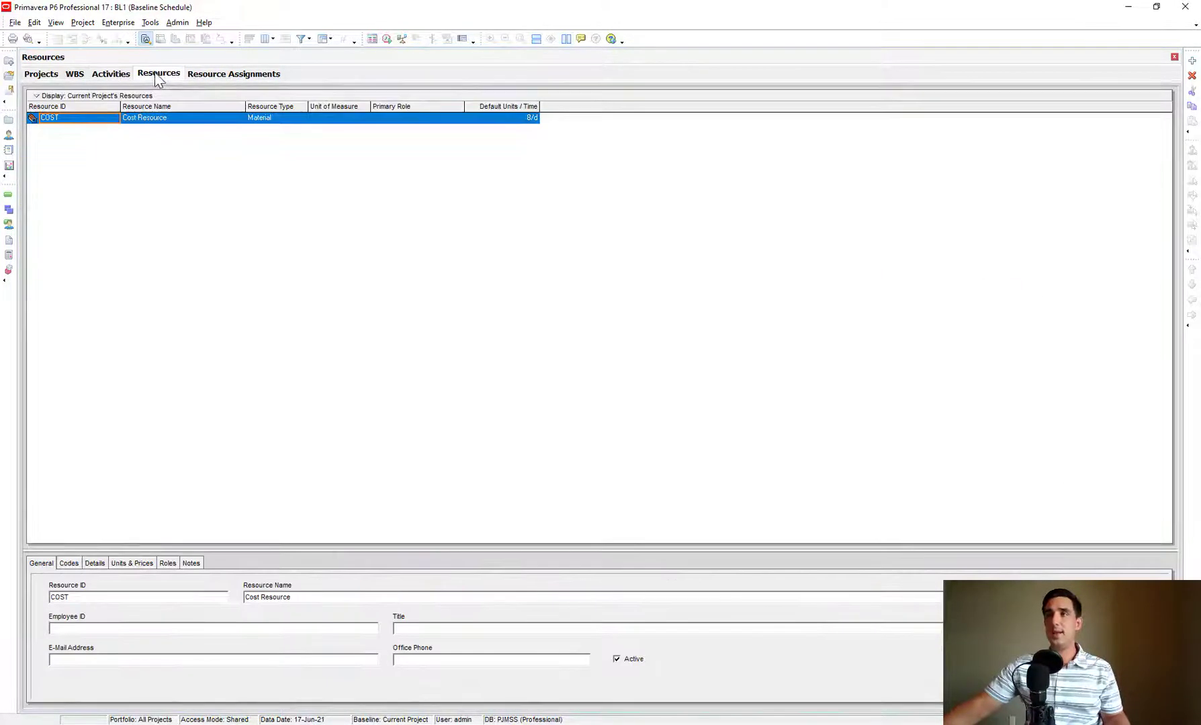
left_click(212, 75)
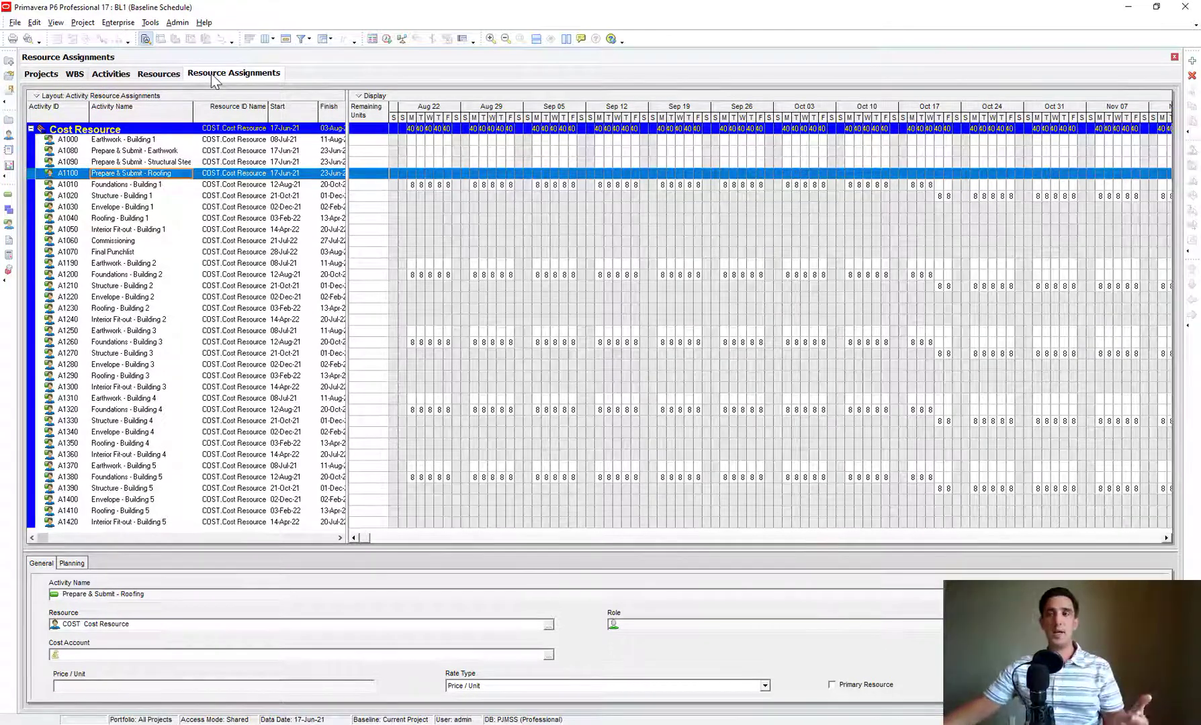
- Close all projects, then reopen Baseline Schedule (BL1) from the Projects list into its Activities view
left_click(15, 22)
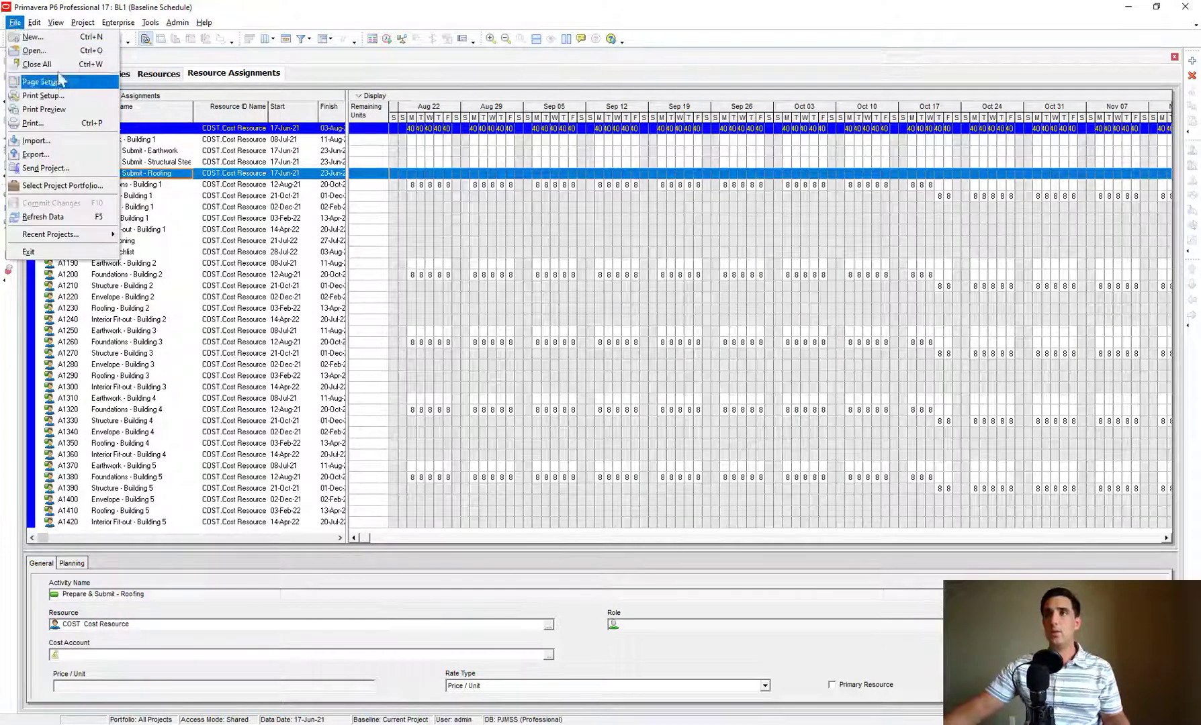
left_click(60, 72)
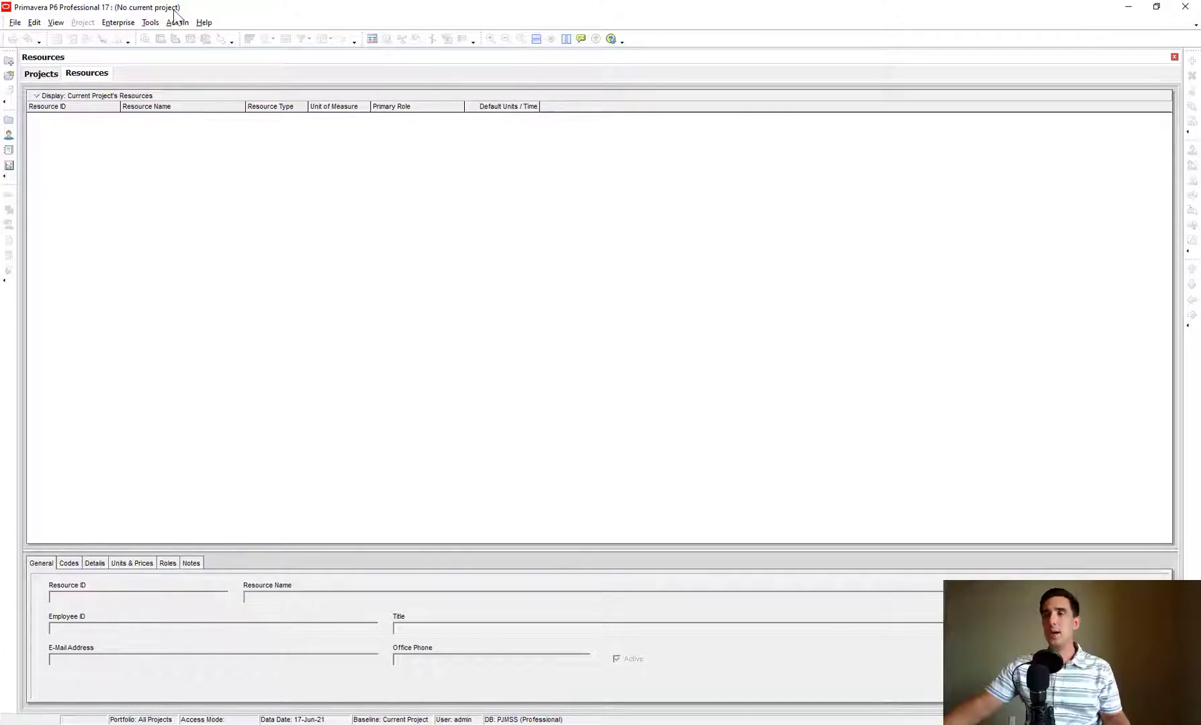
left_click(40, 74)
left_click(76, 148)
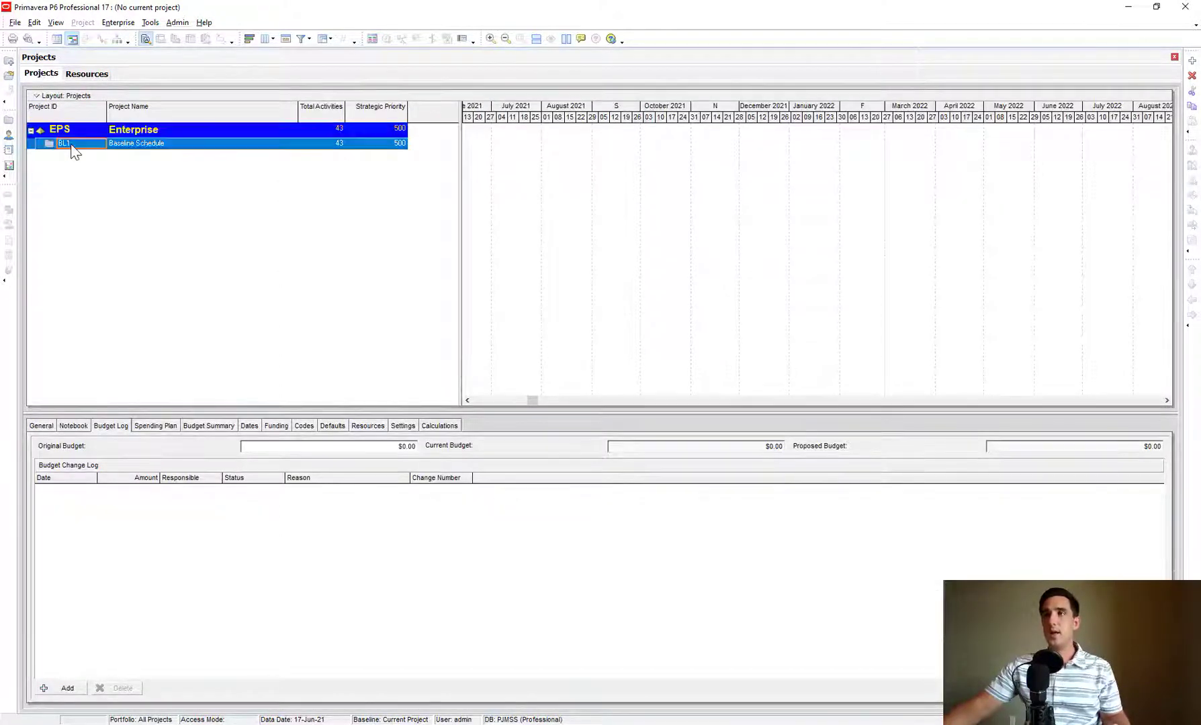
right_click(84, 150)
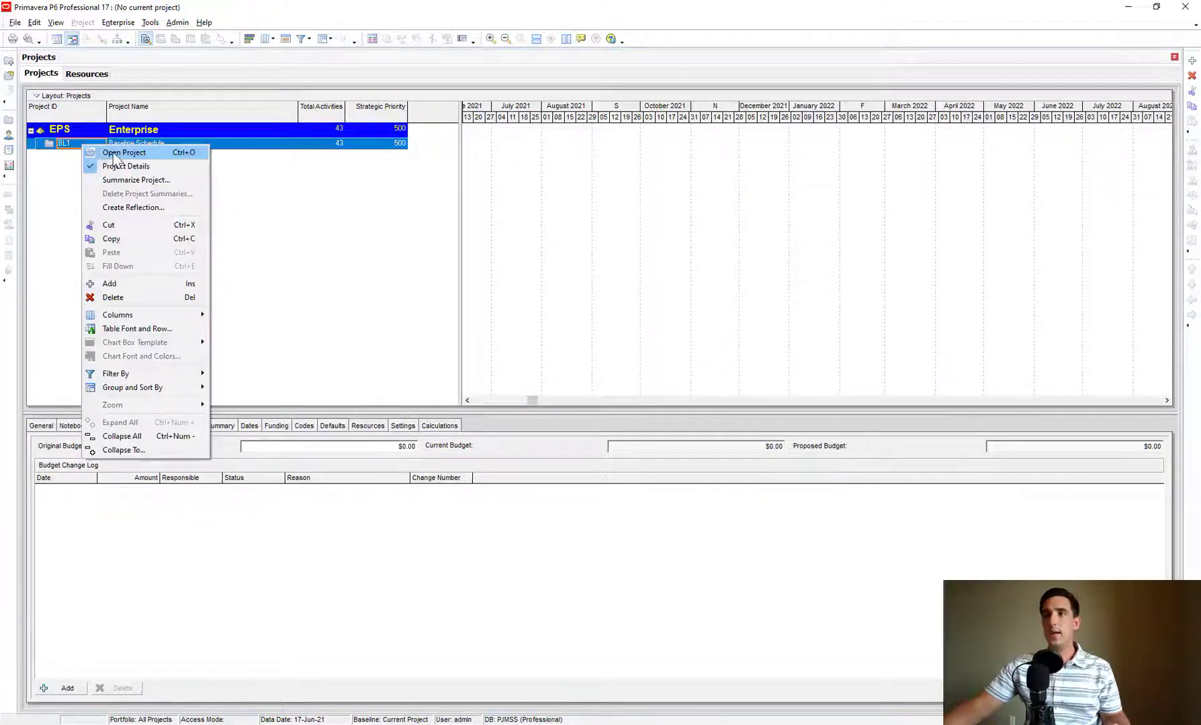
left_click(113, 153)
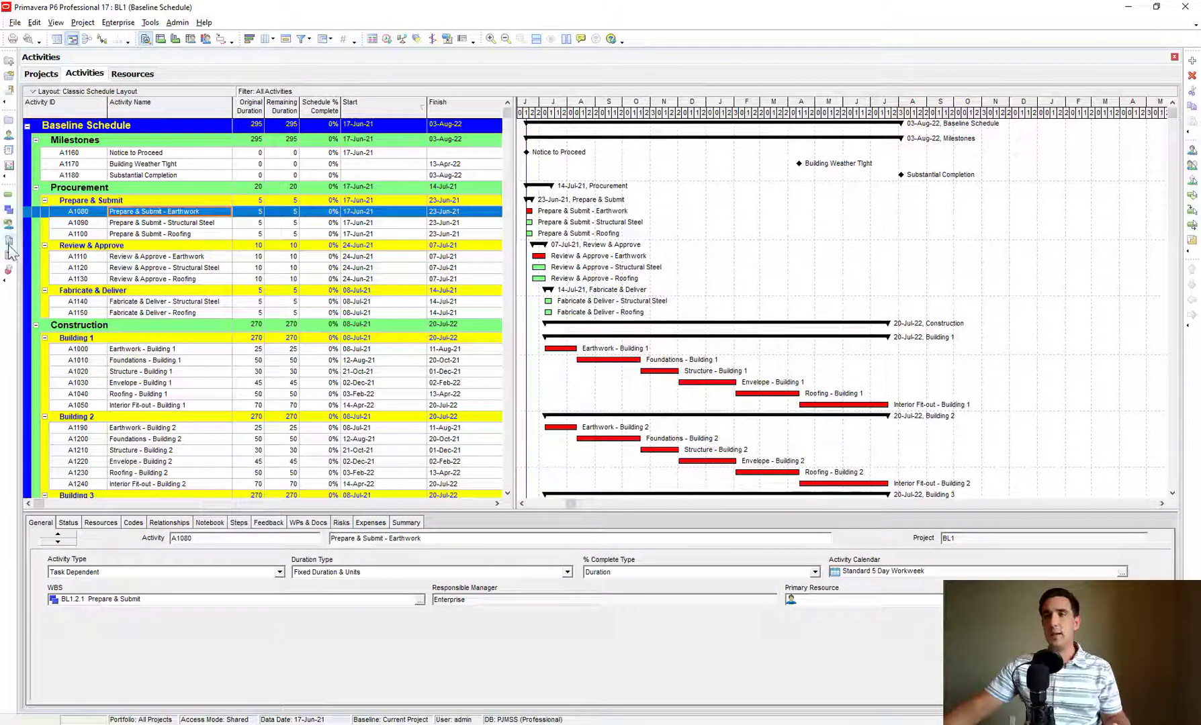
left_click(252, 313)
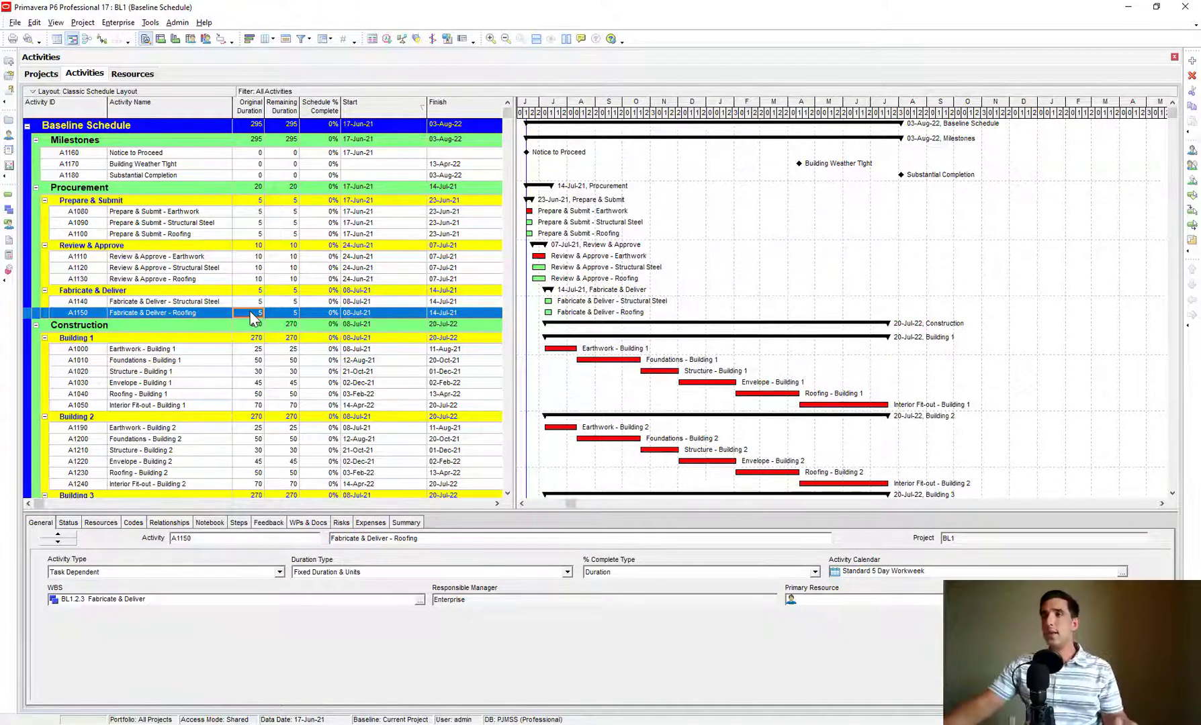